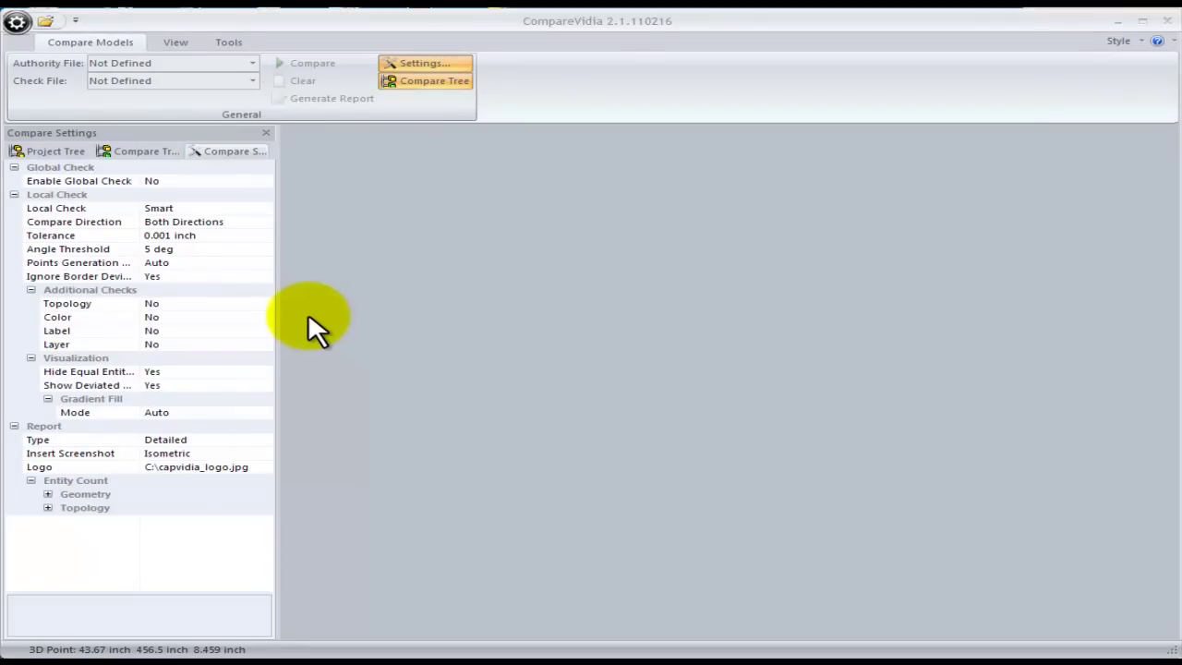
# Load V5_STEP_Authority.STEP as the authority model
pyautogui.click(193, 65)
pyautogui.click(129, 100)
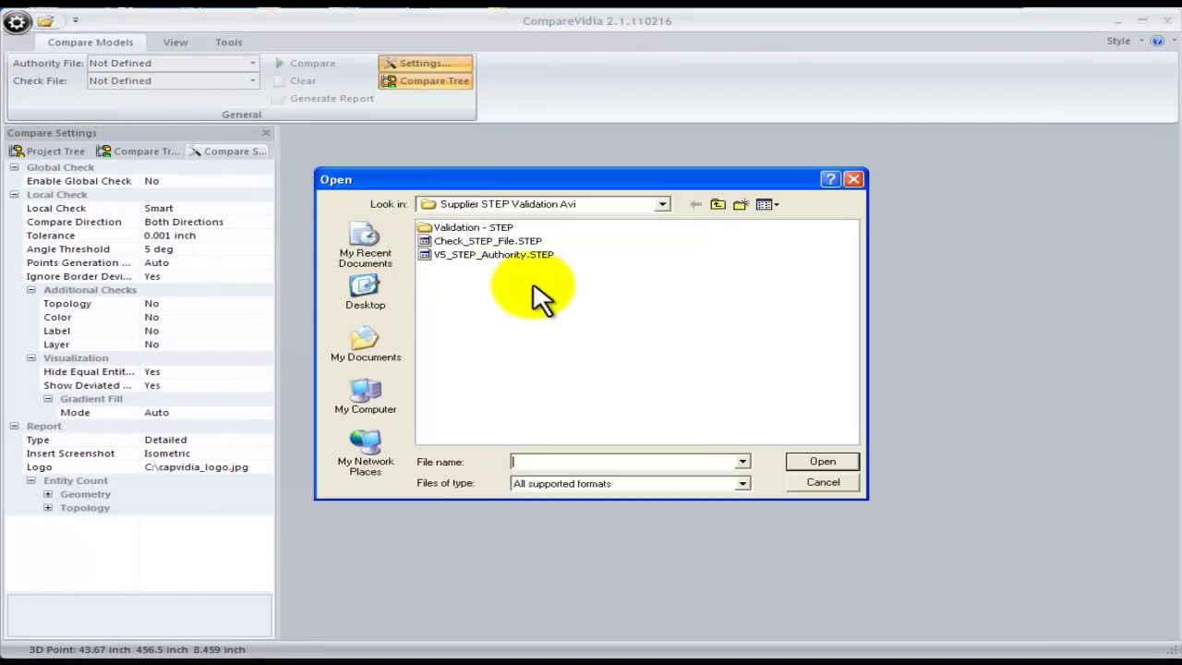
pyautogui.click(494, 255)
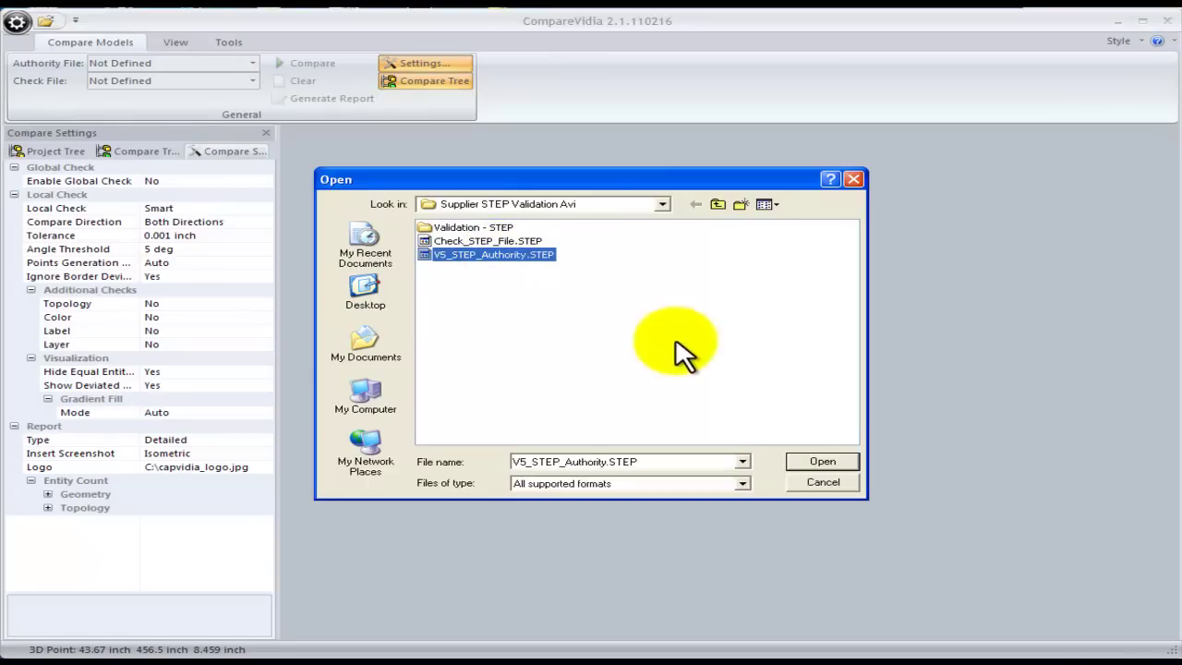
pyautogui.click(815, 461)
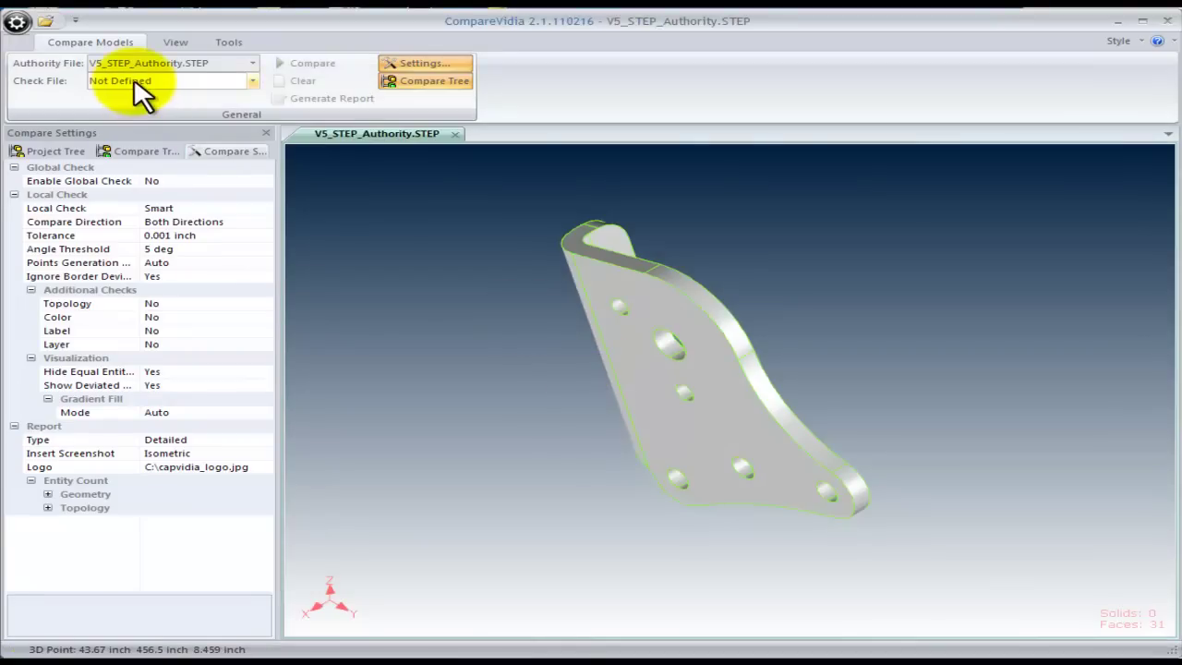
# Load Check_STEP_File.STEP as the check model
pyautogui.click(130, 81)
pyautogui.click(169, 136)
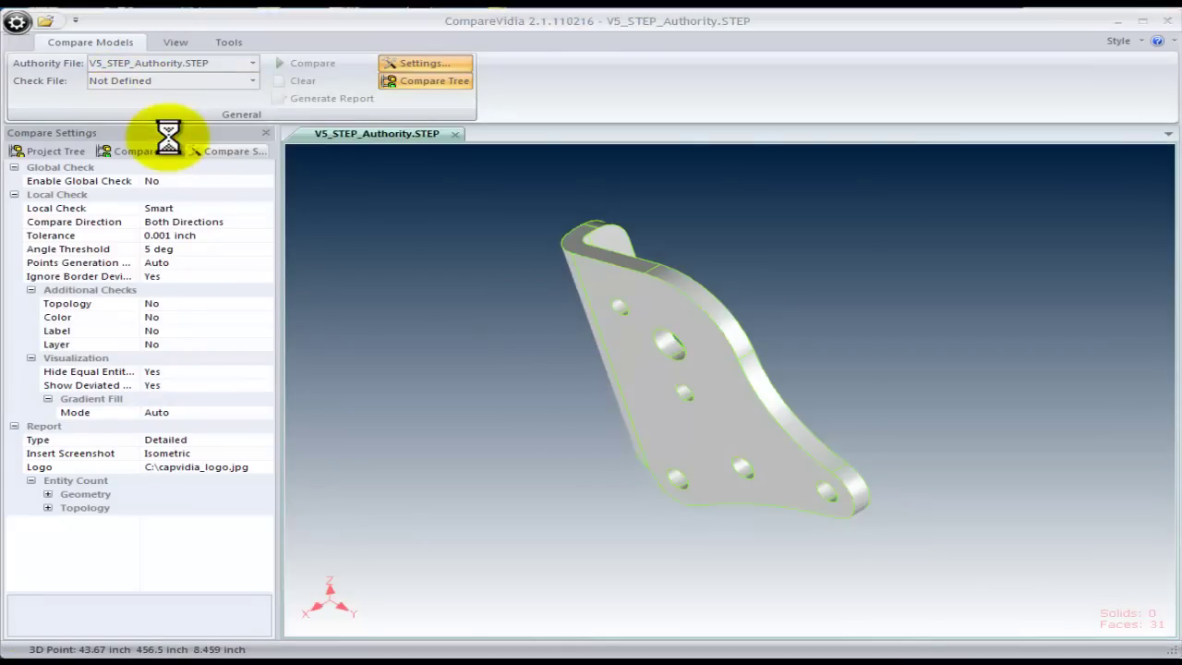
pyautogui.click(485, 241)
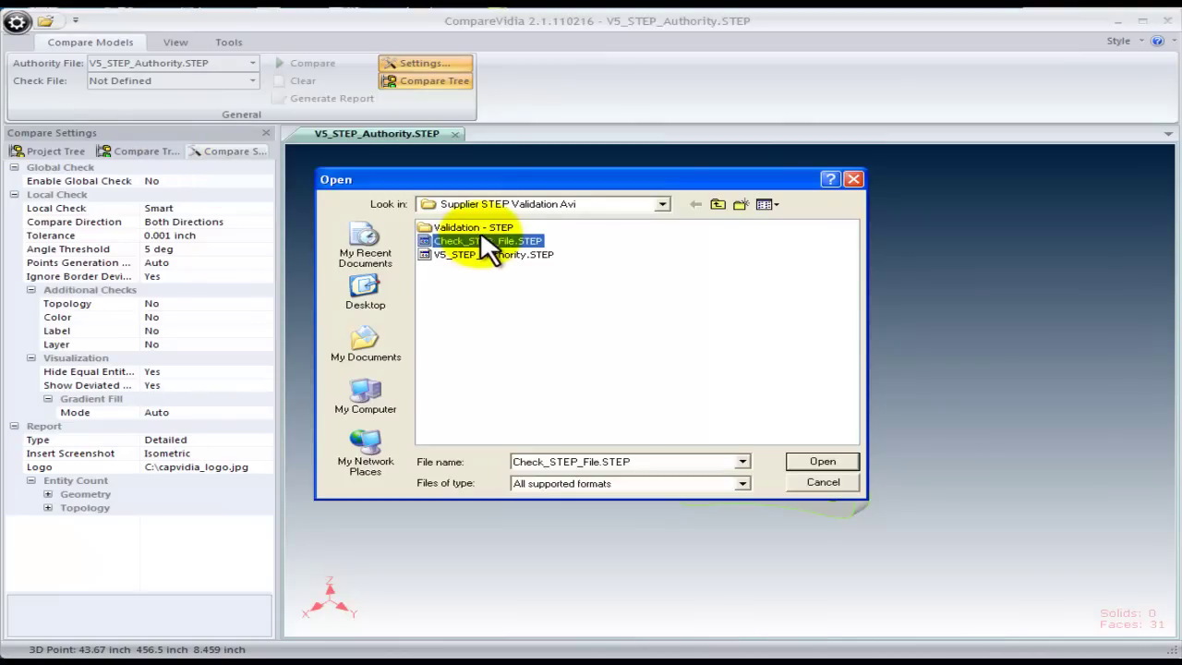
pyautogui.click(821, 460)
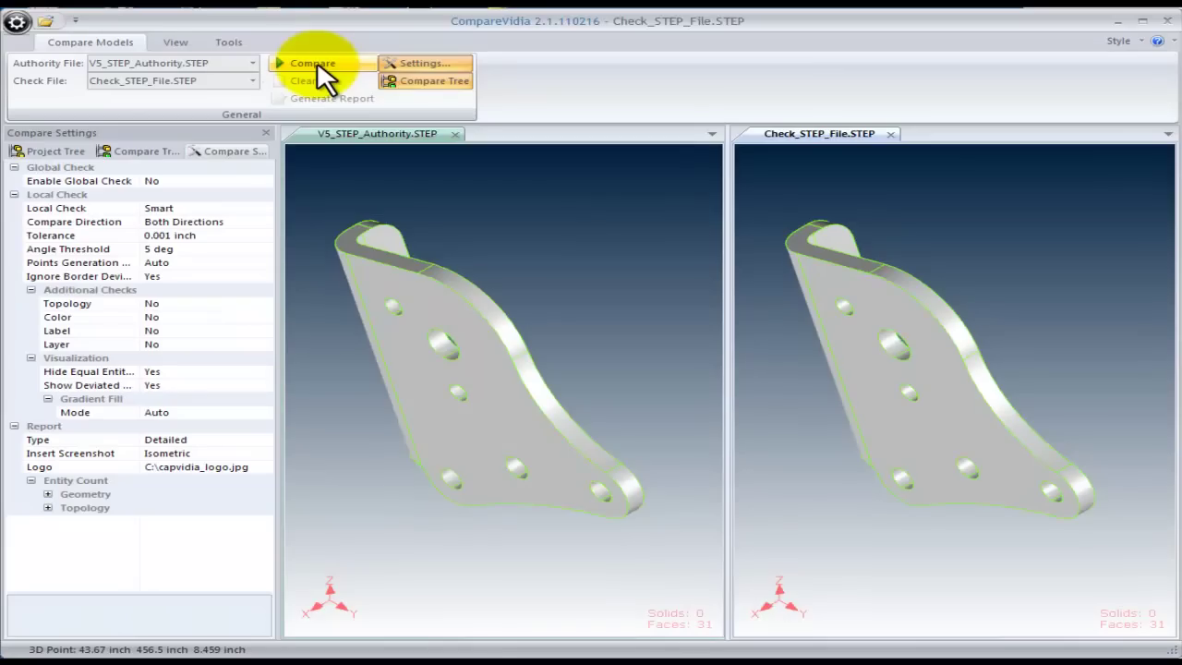
# Compare the two STEP models to a PASSED result and generate the validation report
pyautogui.click(313, 63)
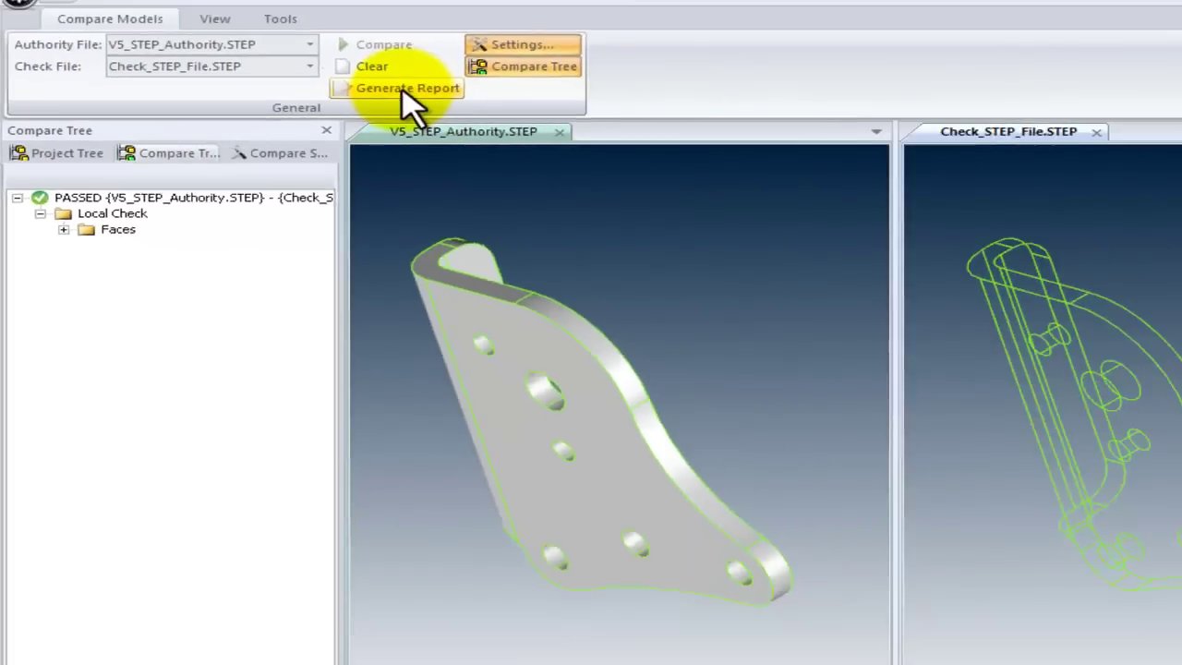
pyautogui.click(591, 59)
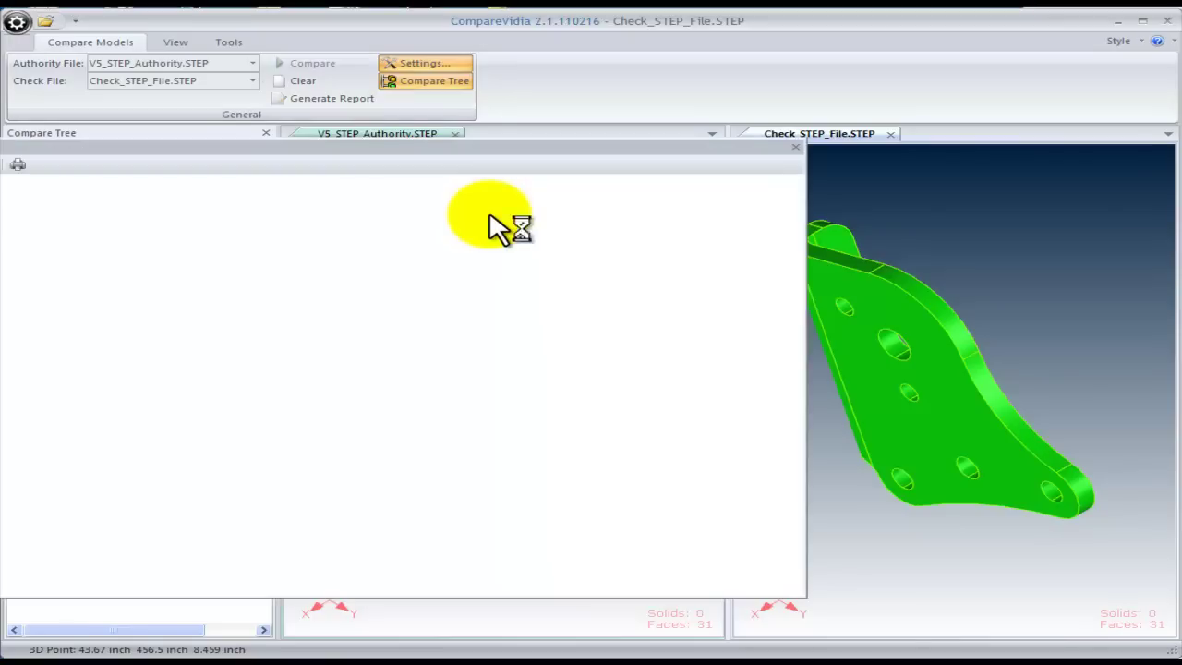
# Review the STEP report's file details, 31 matched faces and Validation: passed
pyautogui.moveTo(601, 147); pyautogui.dragTo(861, 166)
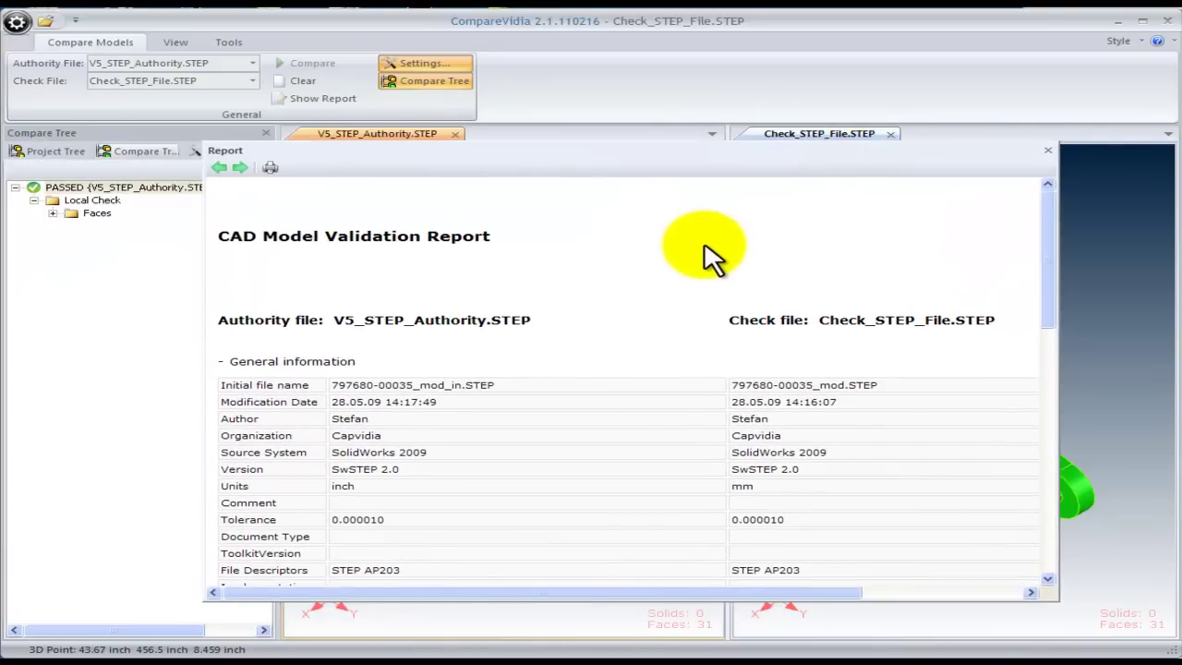
pyautogui.moveTo(1048, 219); pyautogui.dragTo(1054, 244)
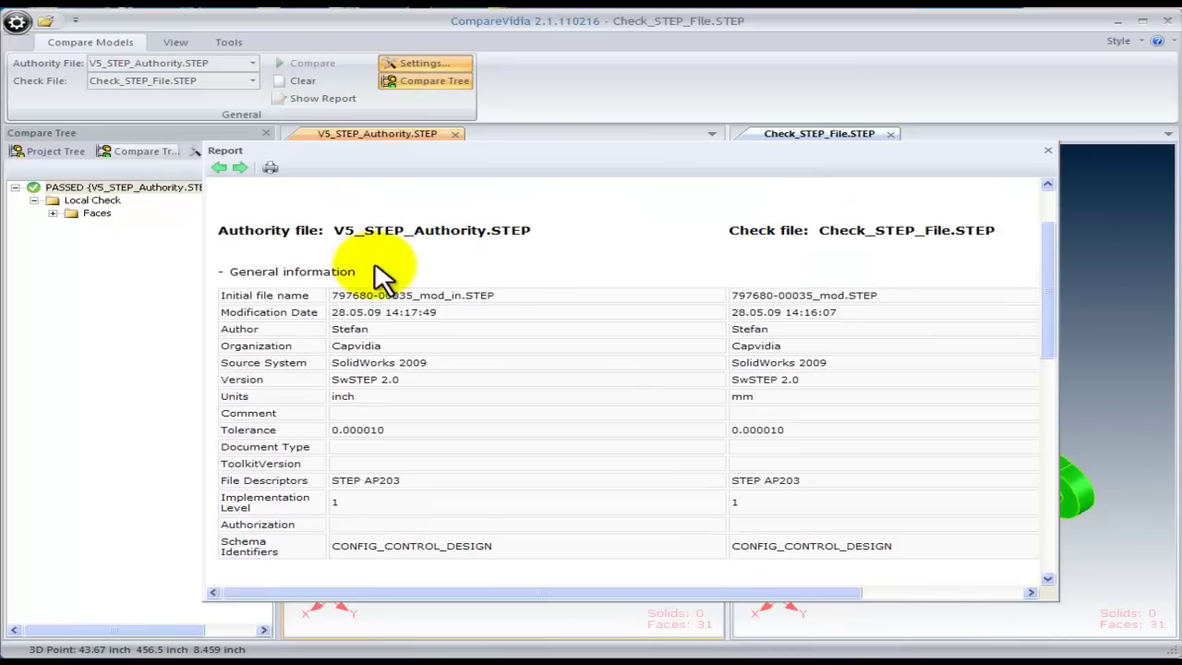
pyautogui.click(223, 273)
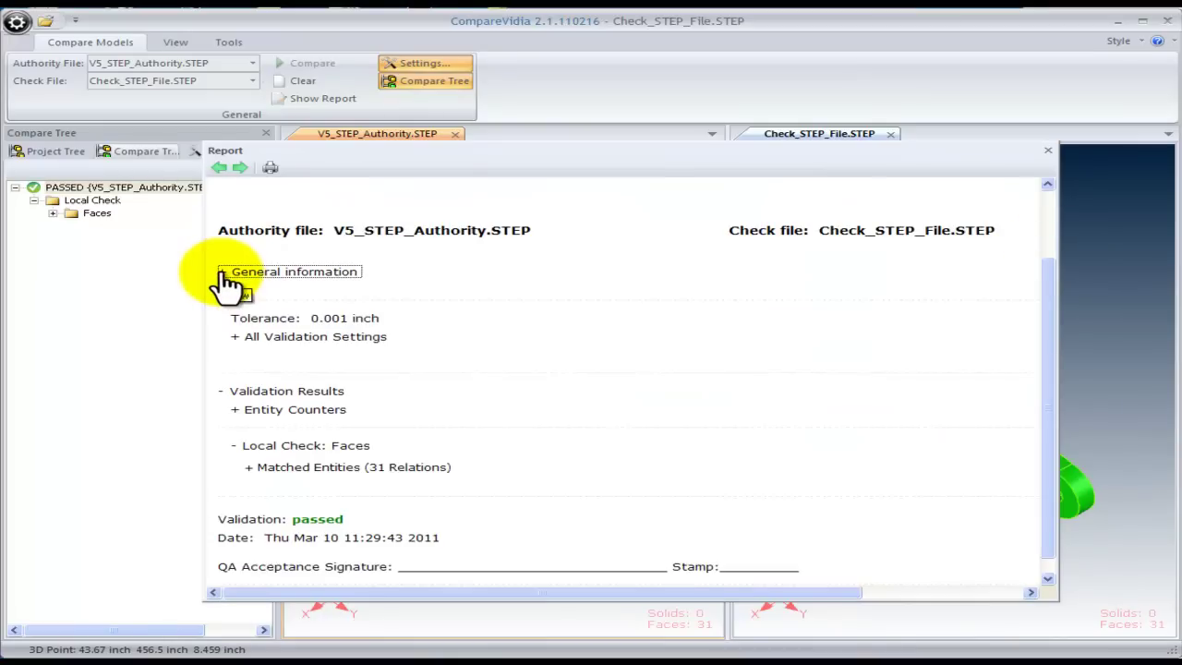
pyautogui.click(222, 274)
pyautogui.moveTo(1052, 272); pyautogui.dragTo(1112, 358)
pyautogui.scroll(-2, 1101, 404)
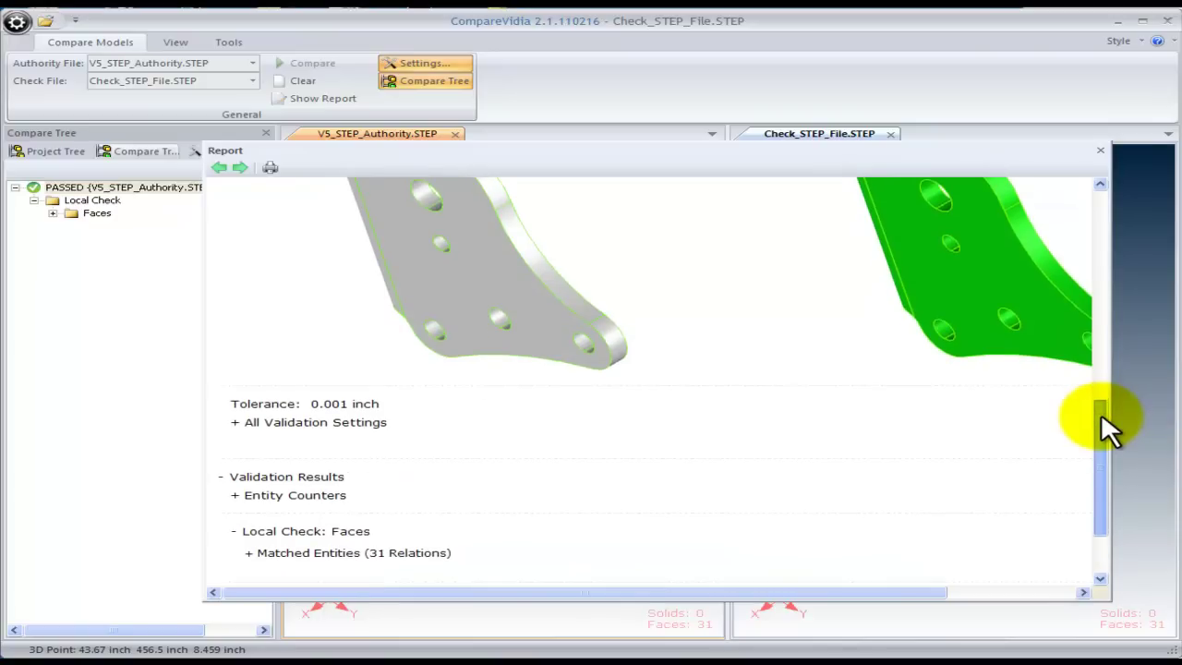
pyautogui.moveTo(1100, 412); pyautogui.dragTo(1102, 471)
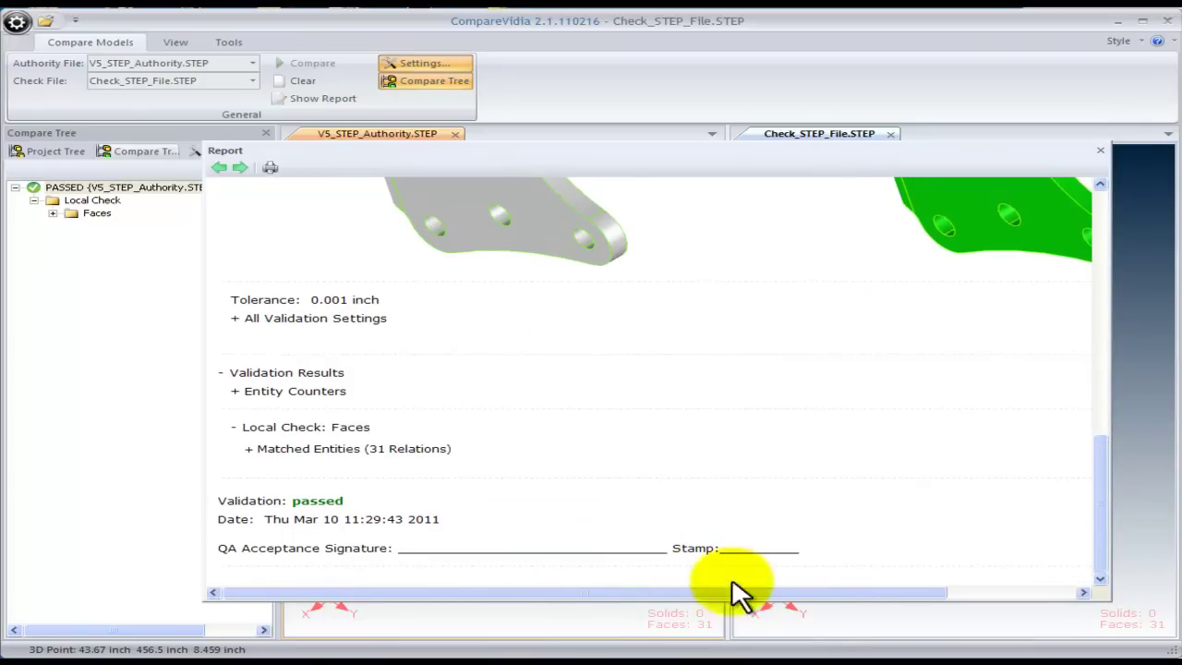
pyautogui.scroll(1, 1096, 491)
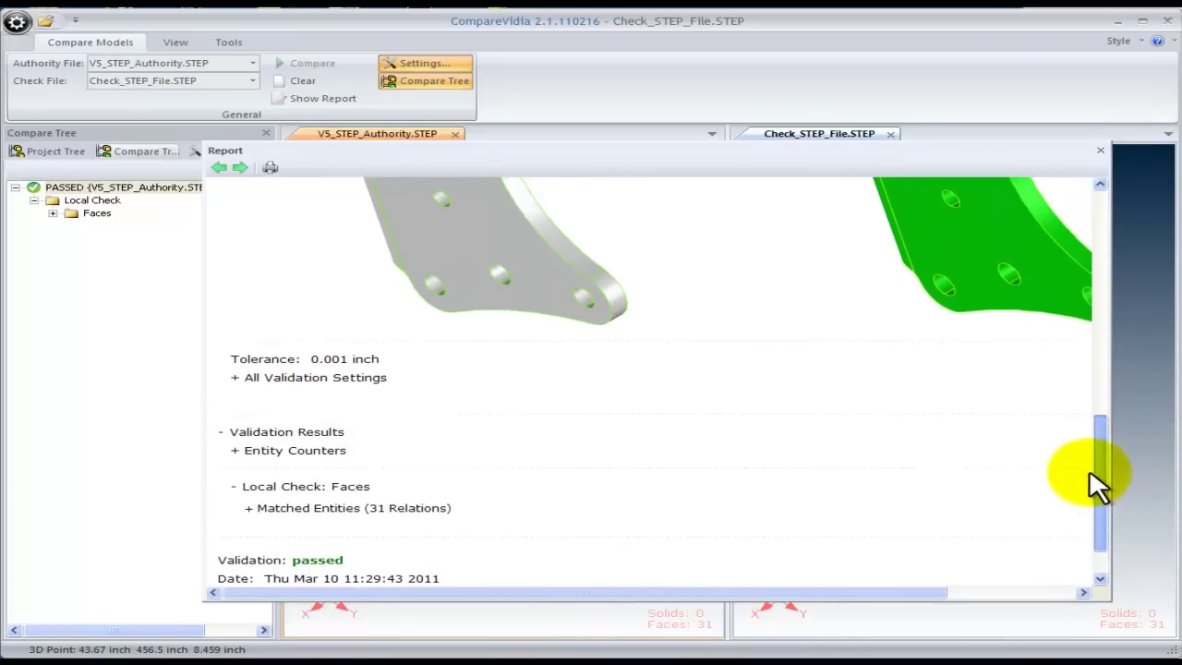
pyautogui.moveTo(1094, 480); pyautogui.dragTo(1087, 243)
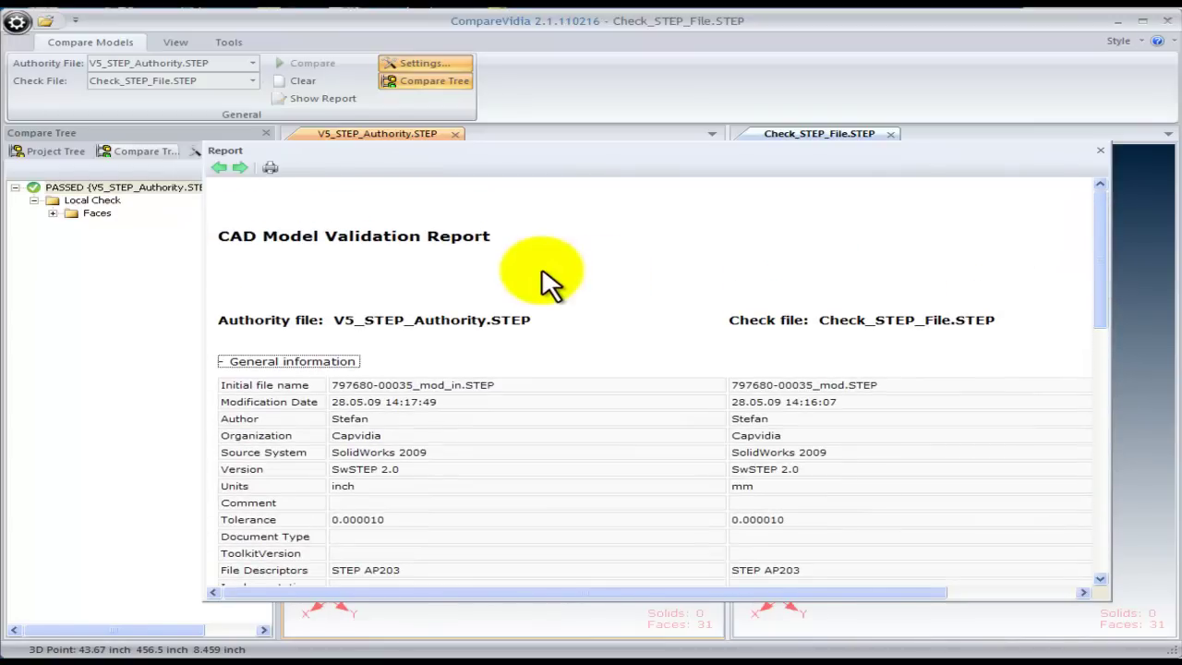
pyautogui.click(269, 168)
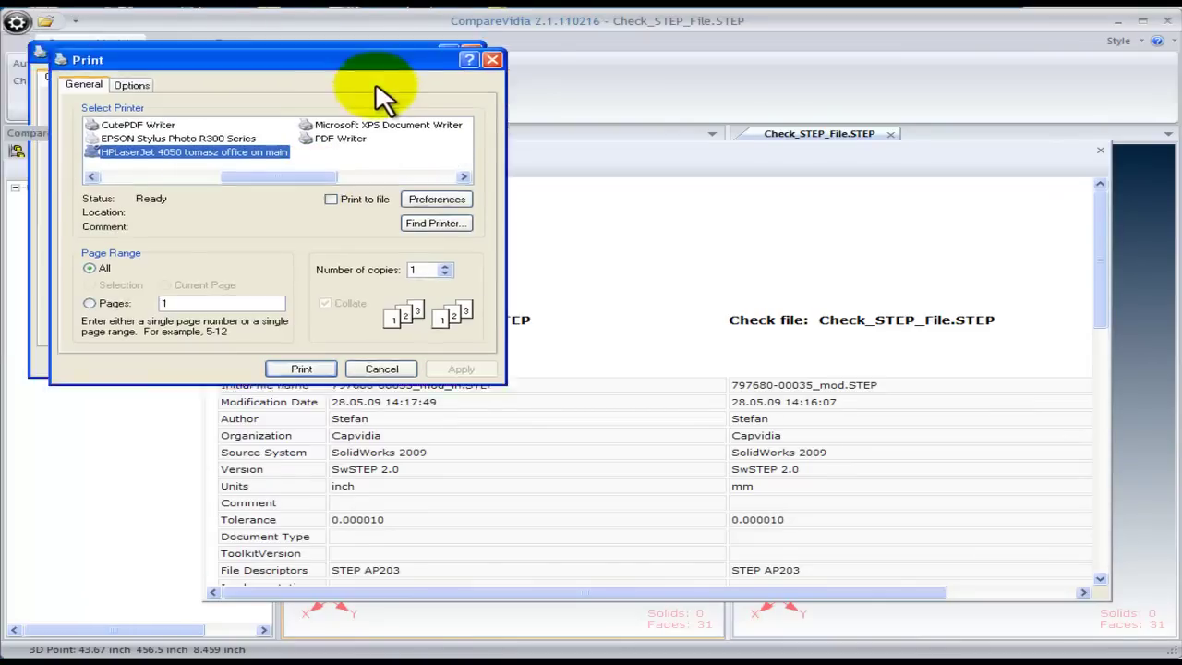
pyautogui.click(403, 256)
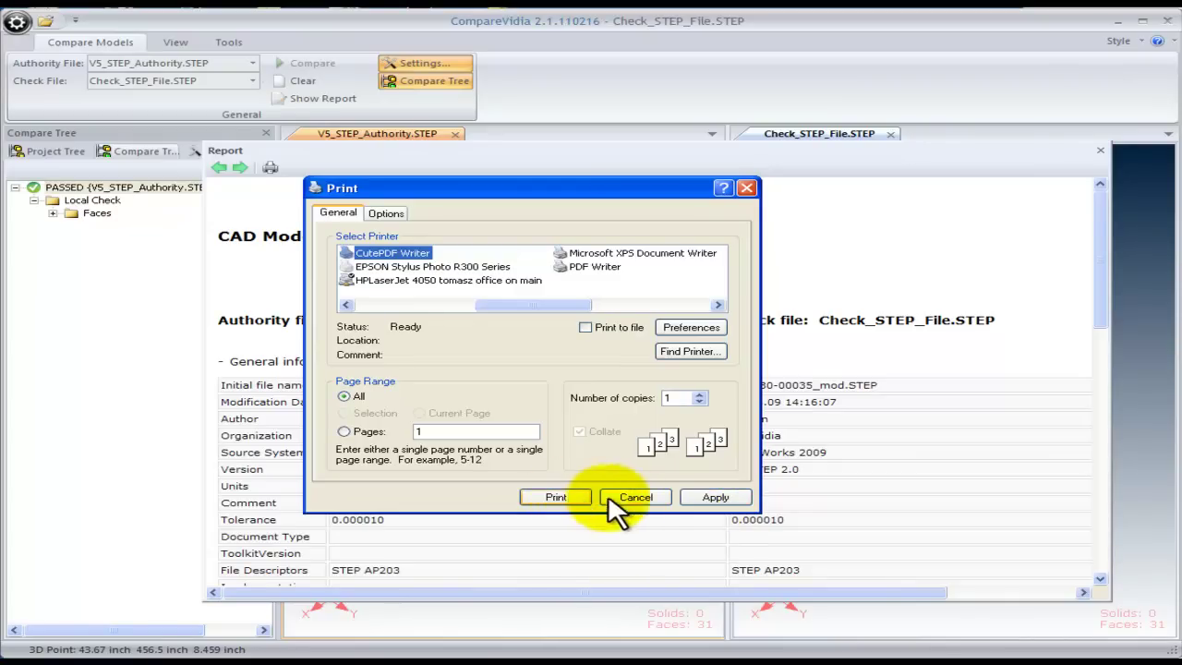
pyautogui.click(649, 502)
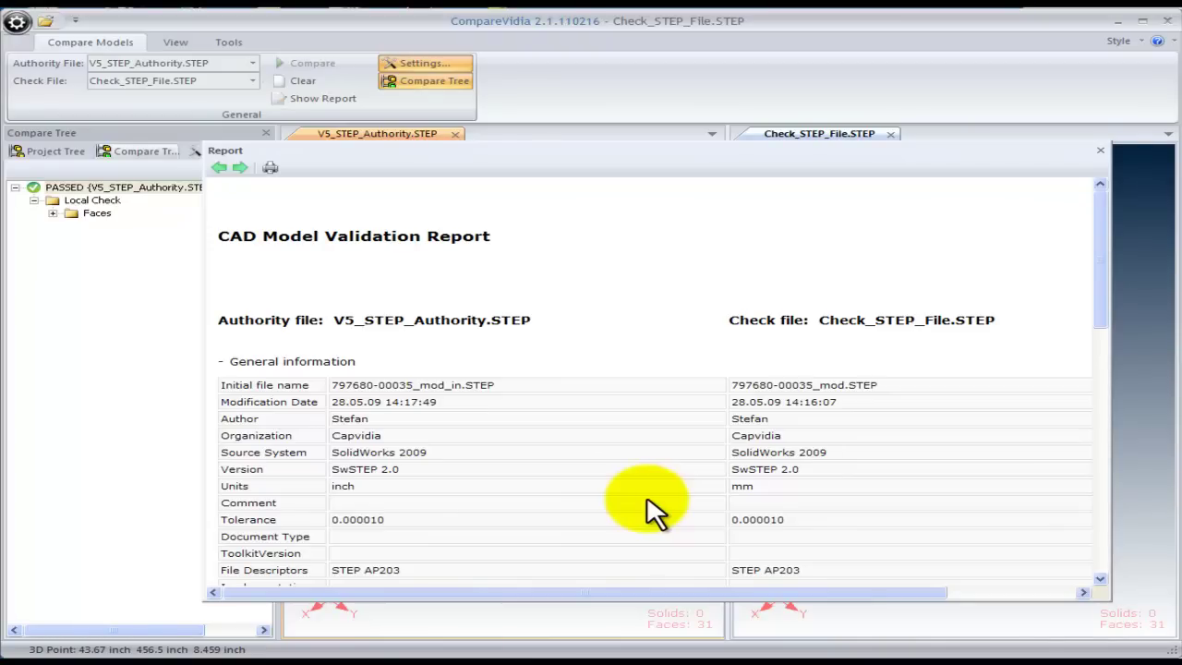
# Close the STEP report and load M00-01_Authority.igs as the authority model
pyautogui.click(1101, 147)
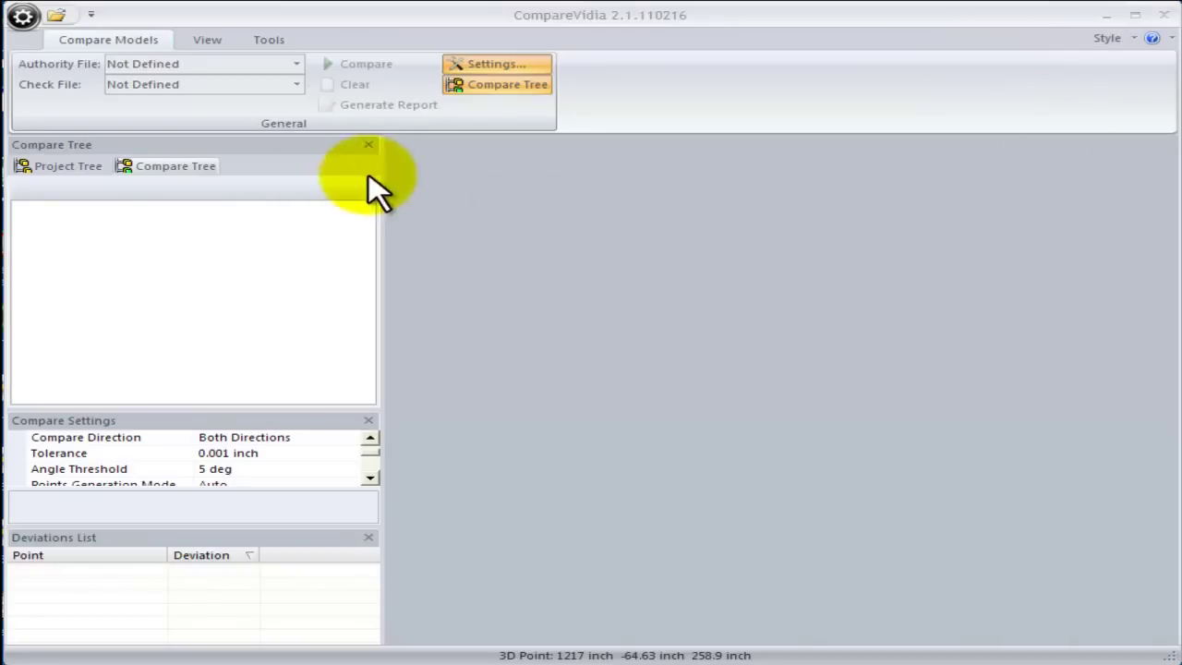
pyautogui.click(179, 74)
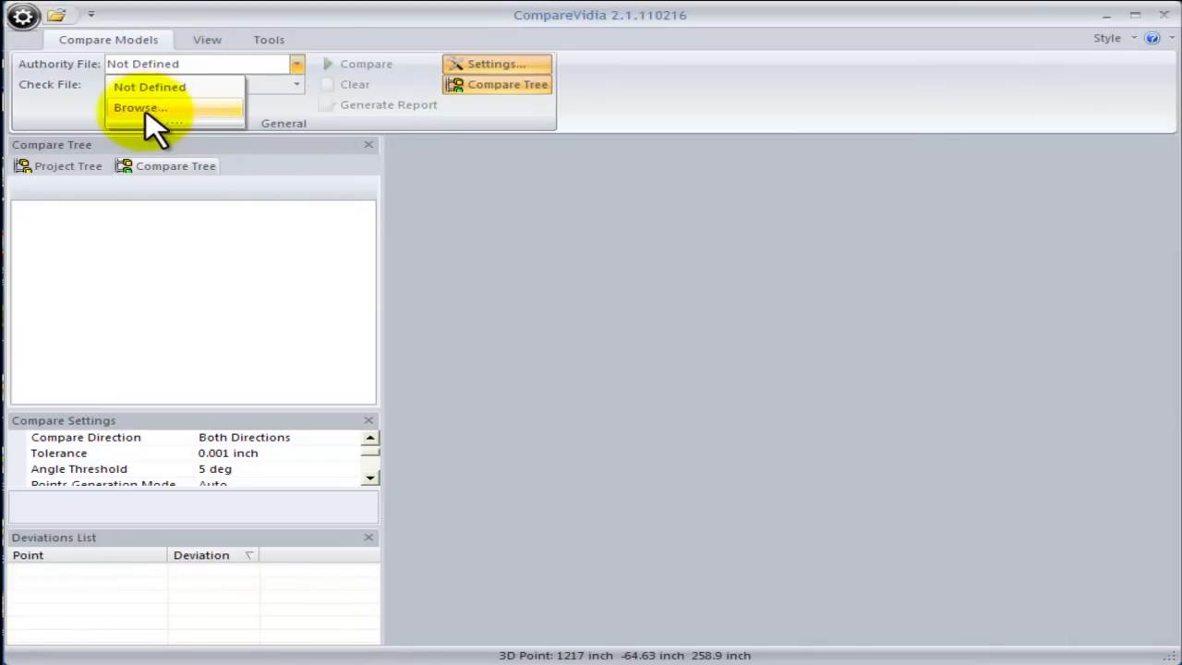
pyautogui.click(146, 108)
pyautogui.doubleClick(514, 225)
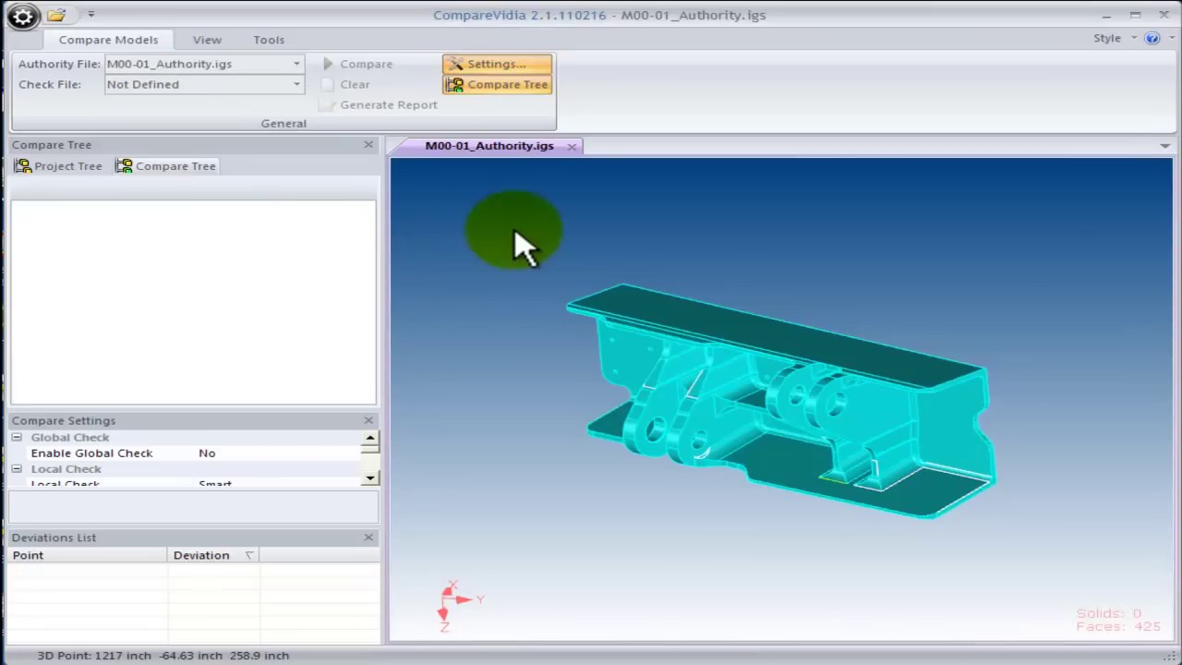
# Load M00-01_Check.igs as the check model
pyautogui.click(162, 83)
pyautogui.click(153, 148)
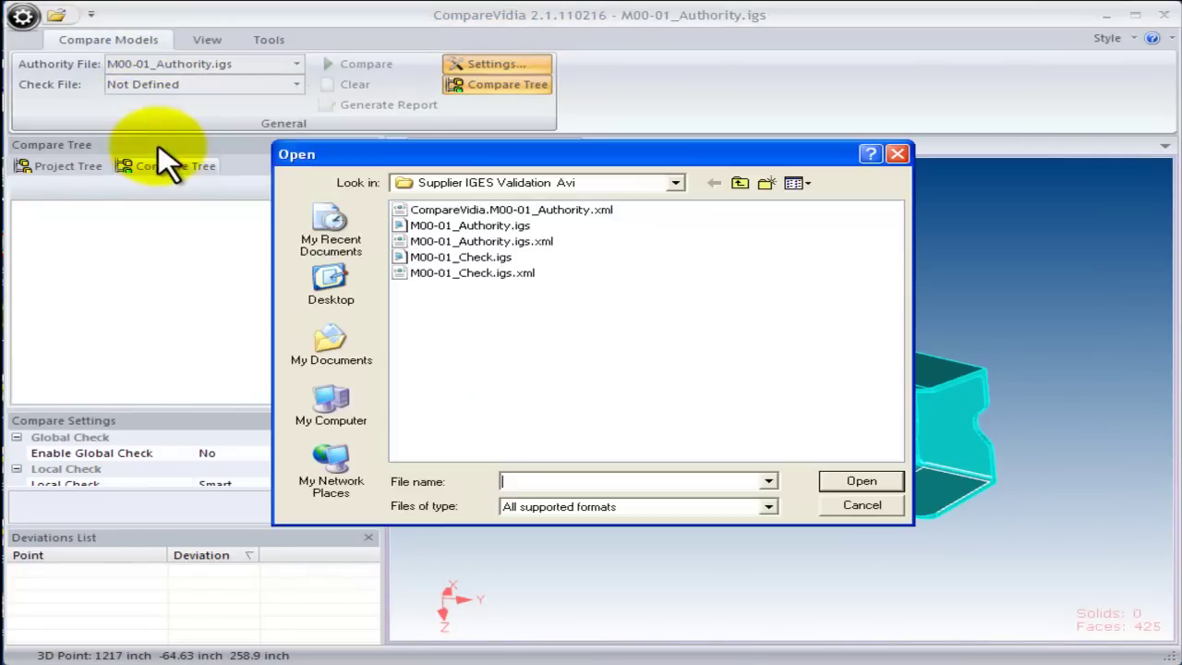
pyautogui.doubleClick(485, 259)
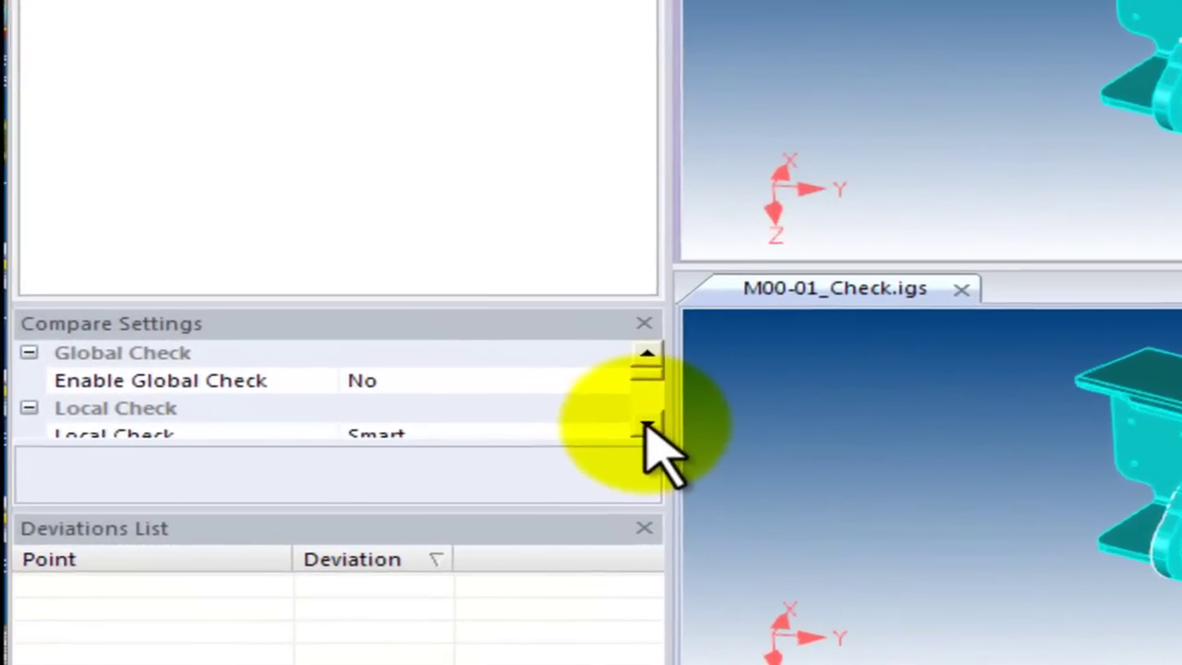
# Compare the IGES pair and expand the FAILED result: 420 matched, 3 deviated faces
pyautogui.click(530, 447)
pyautogui.click(662, 426)
pyautogui.click(662, 426)
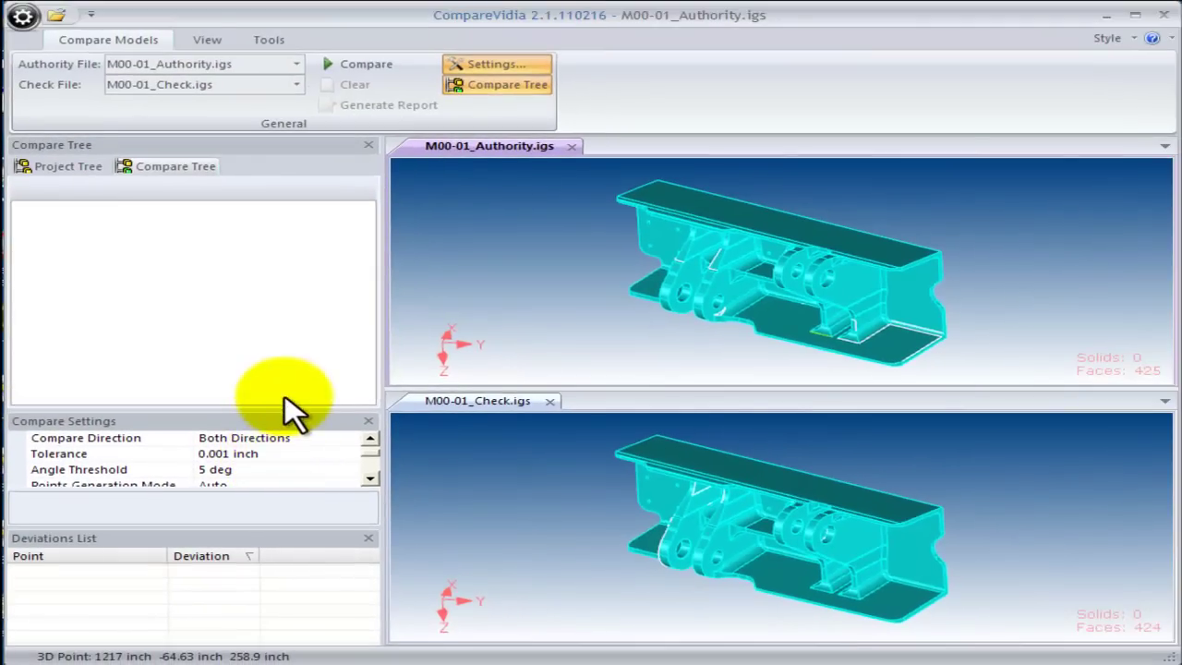
pyautogui.click(359, 65)
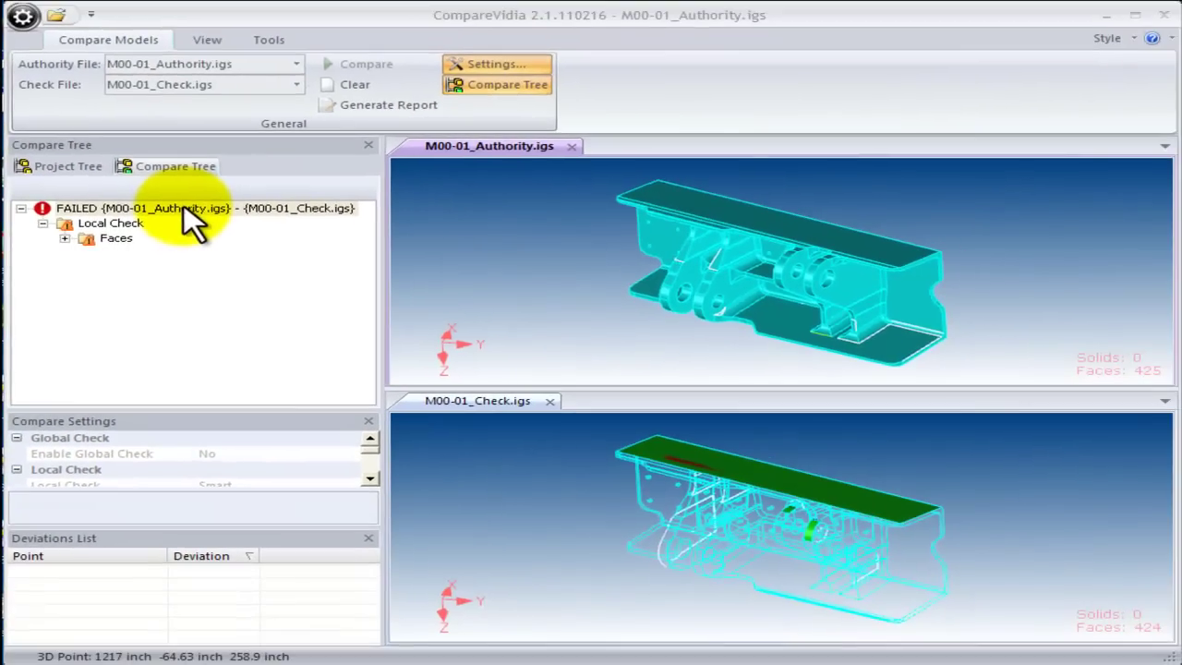
pyautogui.click(65, 238)
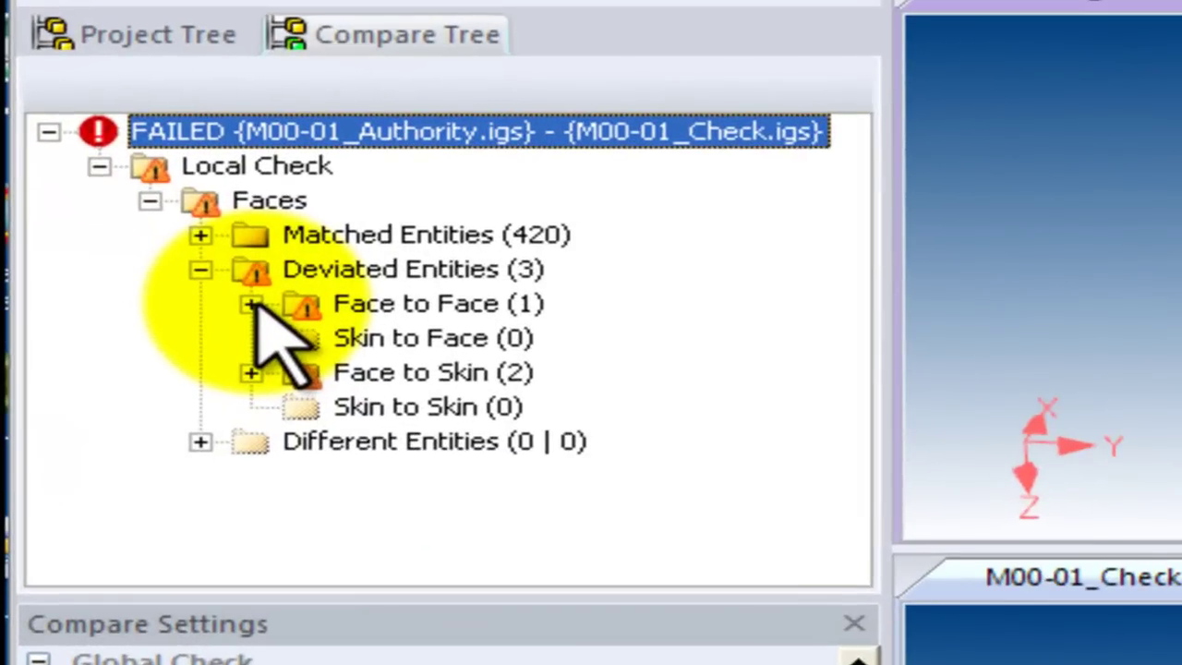
# Show the deviated Face to Face pair 8111 -> 6489 and its 355-point list
pyautogui.click(252, 304)
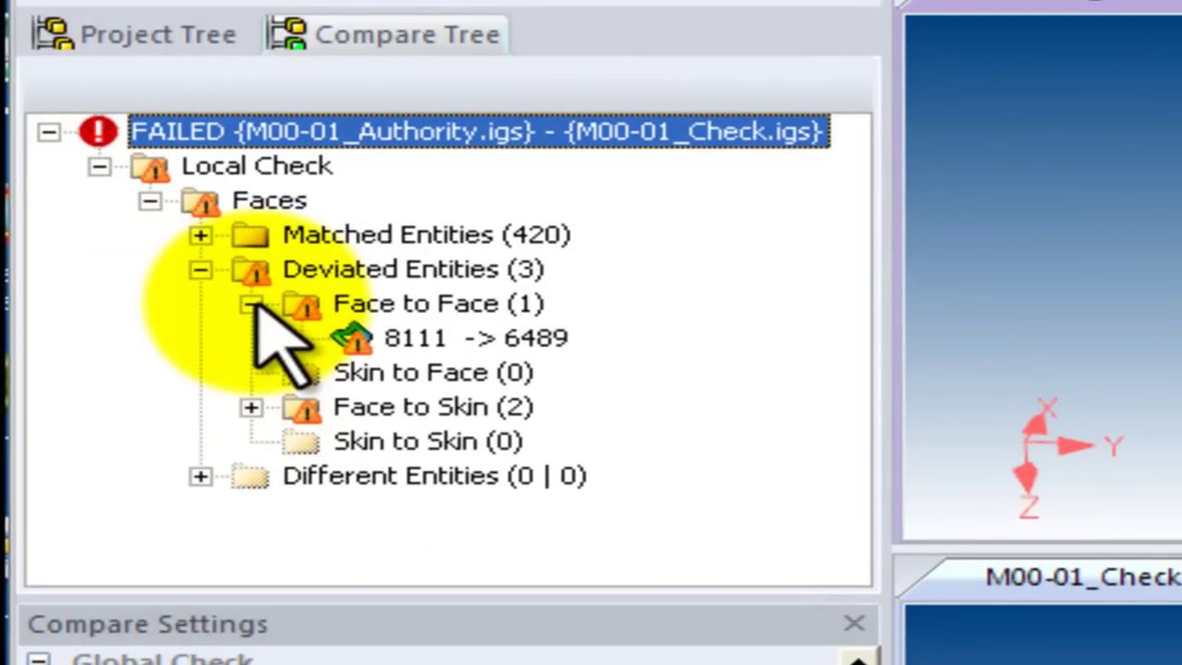
pyautogui.click(428, 340)
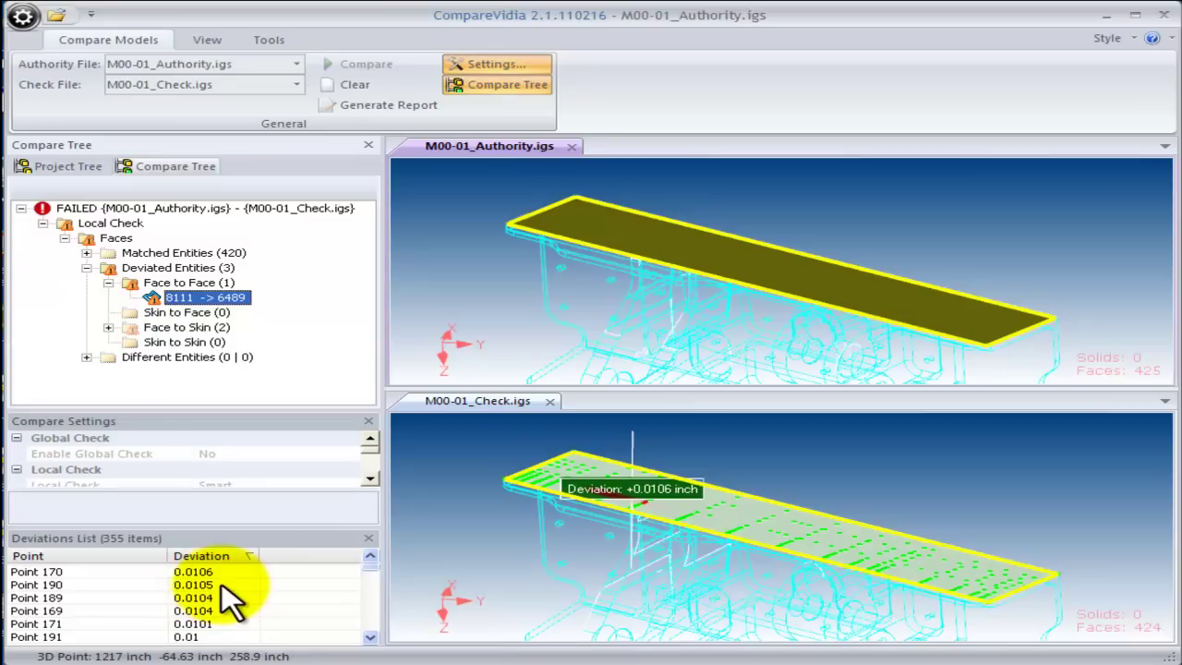
# Zoom the check view to Point 170, the +0.0106 inch peak deviation
pyautogui.click(106, 570)
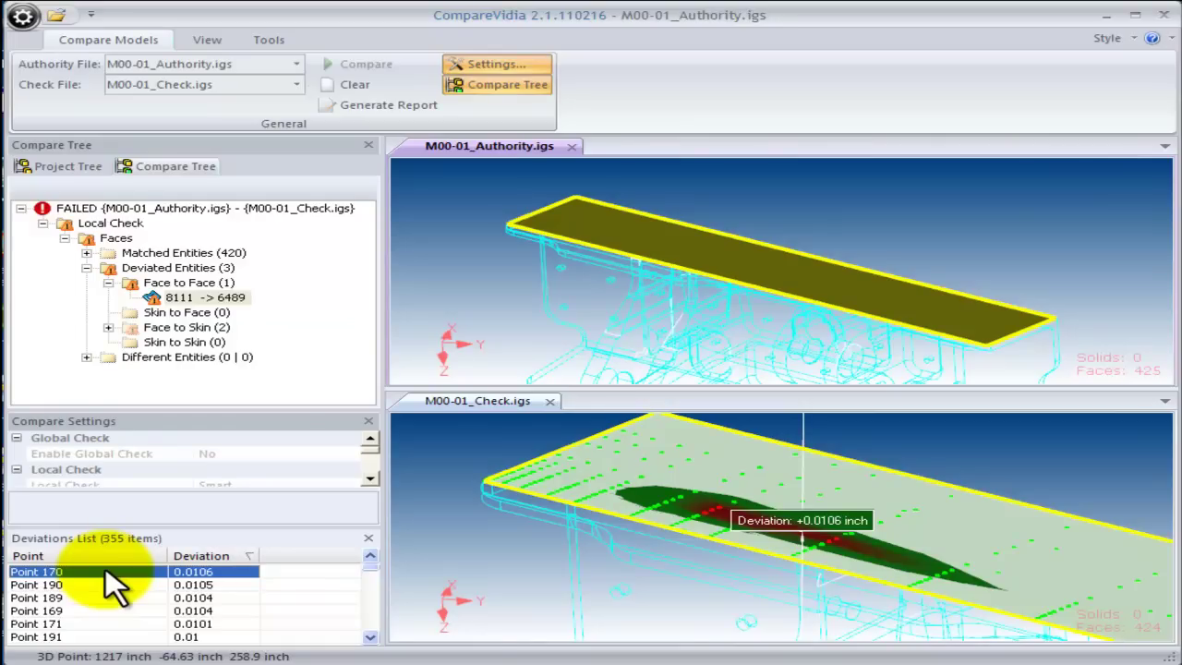
# Orbit both models to a new angle on the 8111 -> 6489 face pair
pyautogui.rightClick(245, 297)
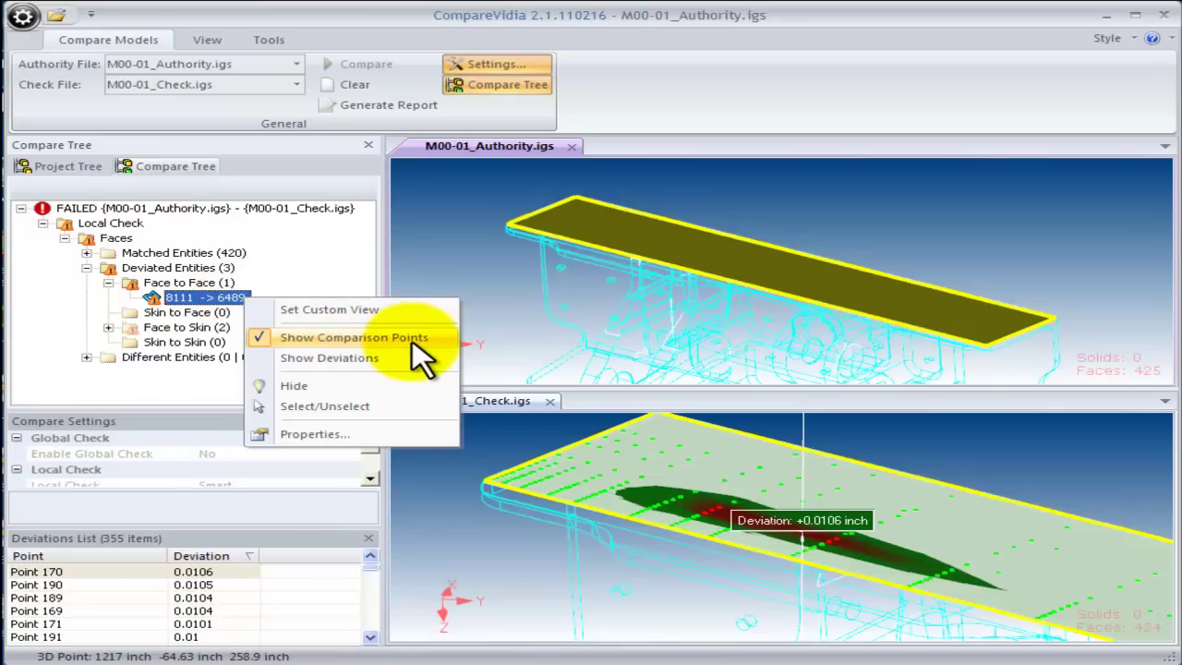
pyautogui.moveTo(431, 487)
pyautogui.mouseDown(button='middle')
pyautogui.moveTo(449, 483)
pyautogui.moveTo(459, 504)
pyautogui.moveTo(466, 495)
pyautogui.moveTo(453, 504)
pyautogui.moveTo(443, 475)
pyautogui.moveTo(449, 494)
pyautogui.mouseUp(button='middle')
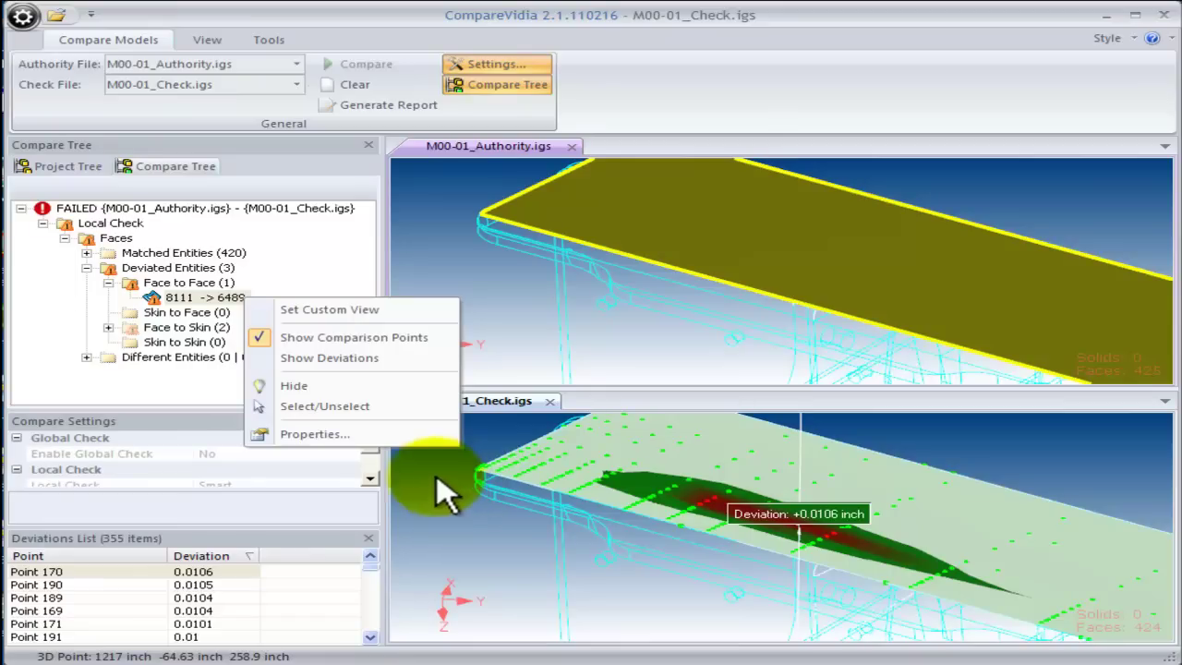
pyautogui.click(506, 369)
pyautogui.middleClick(443, 482)
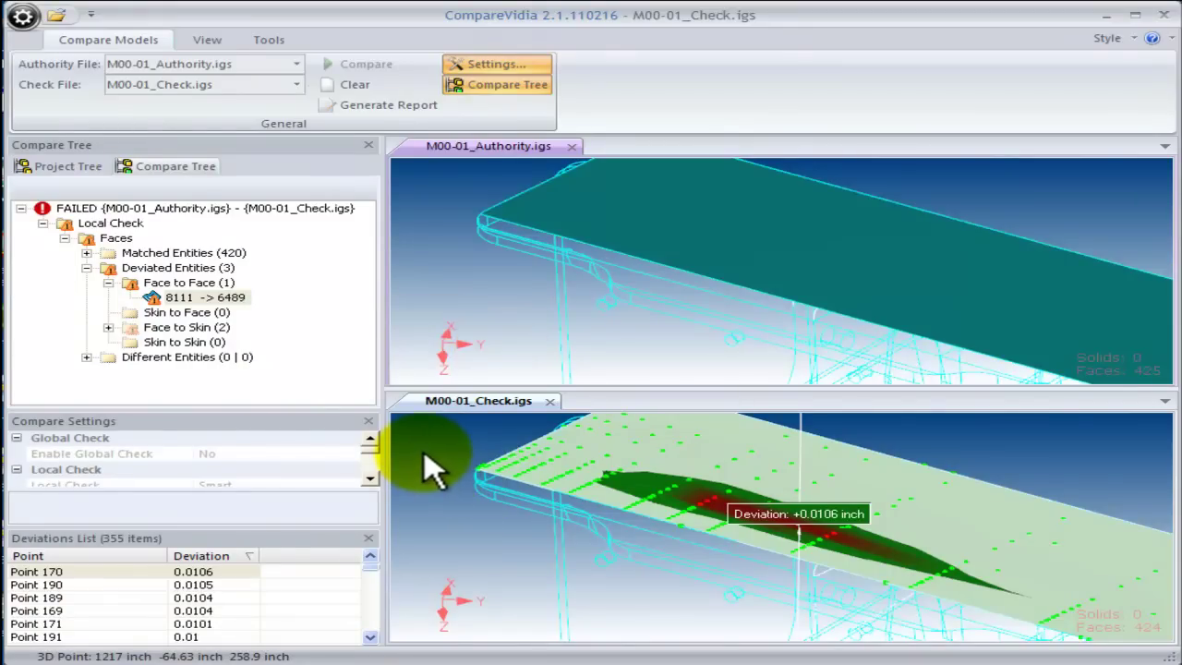
# Zoom into the red deviation band near Point 170 and inspect individual point deviations
pyautogui.rightClick(433, 469)
pyautogui.click(485, 490)
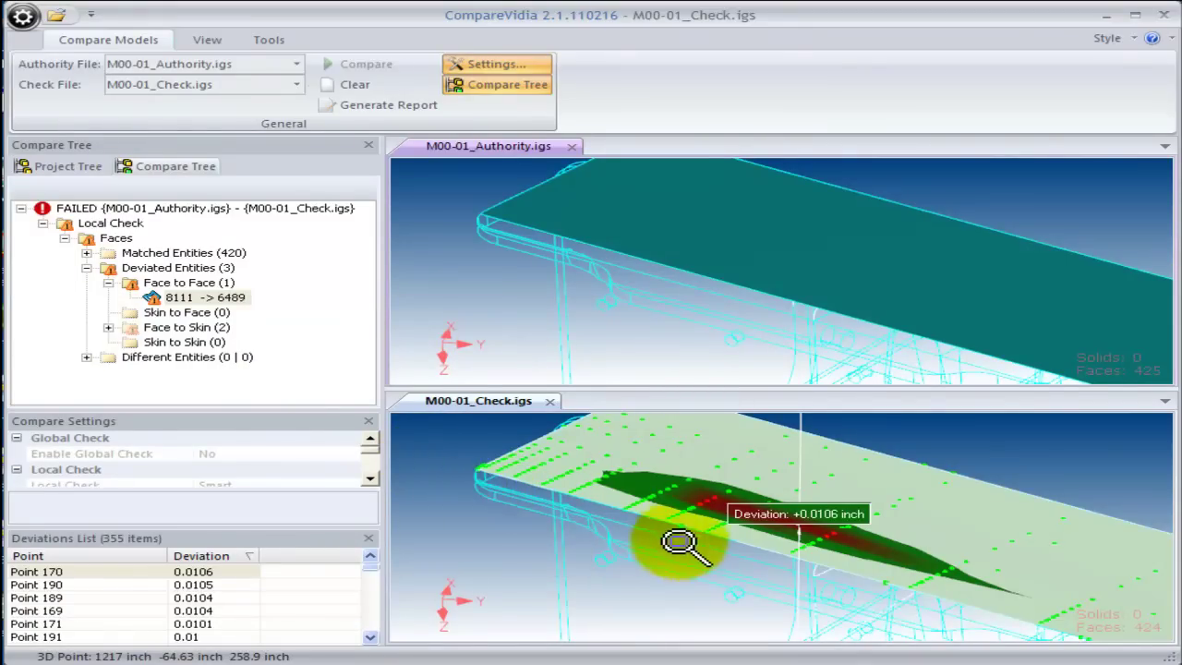
pyautogui.moveTo(678, 543); pyautogui.dragTo(638, 496)
pyautogui.rightClick(614, 510)
pyautogui.click(638, 522)
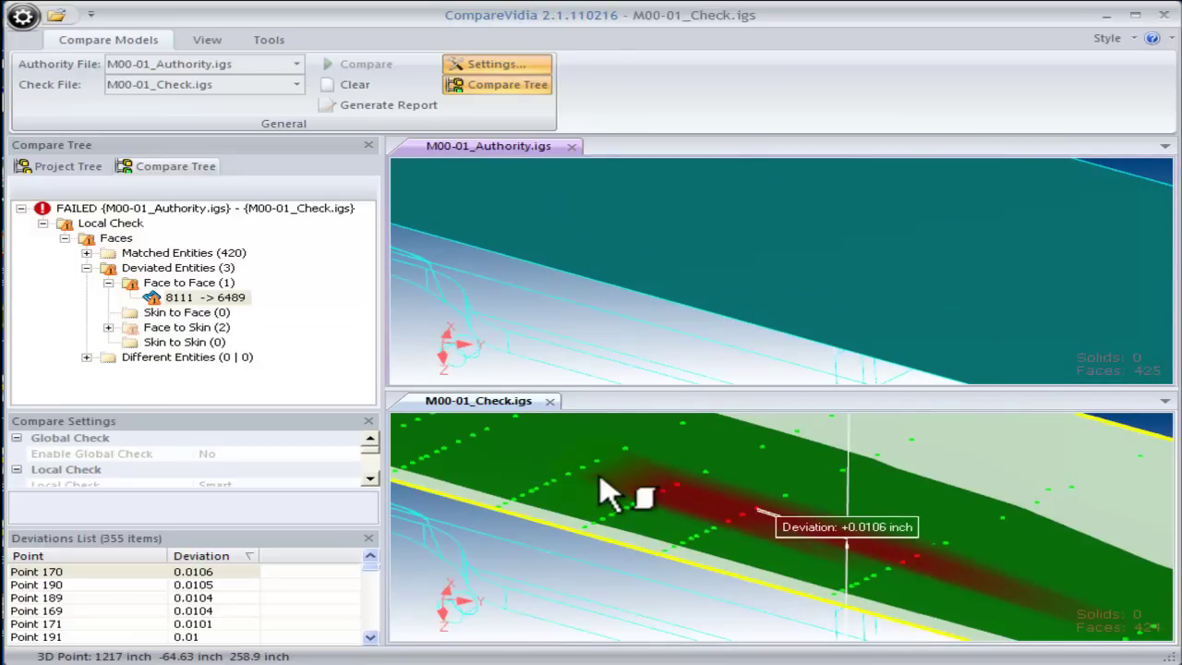
pyautogui.moveTo(585, 470)
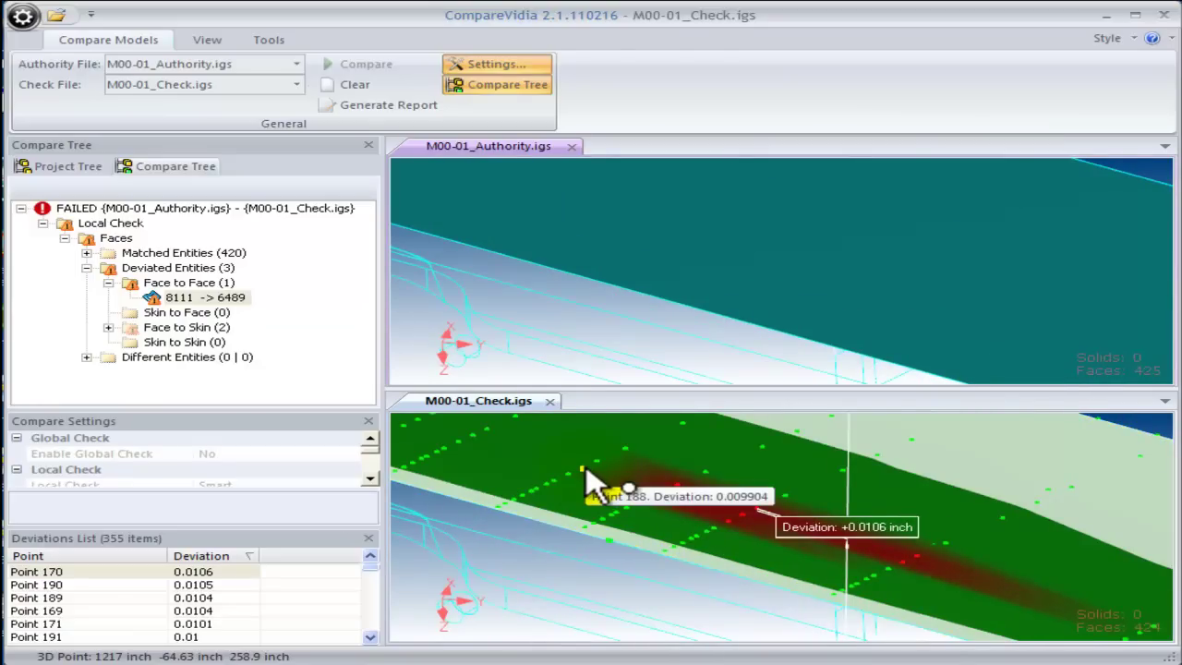
pyautogui.moveTo(626, 452)
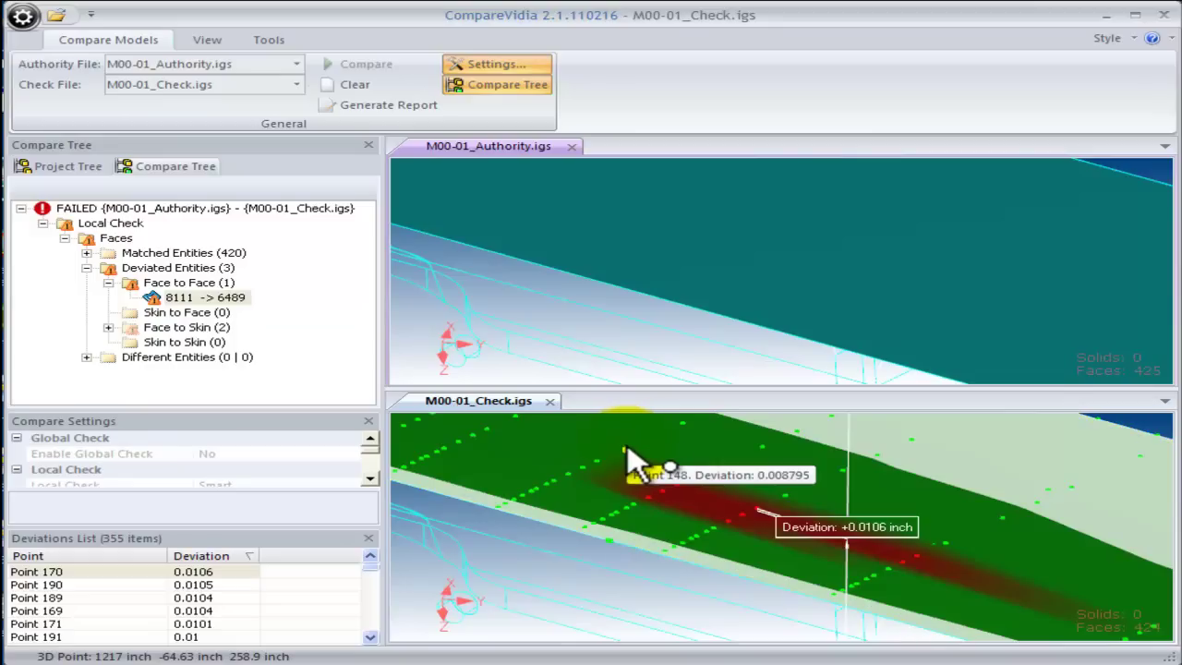
pyautogui.moveTo(684, 427)
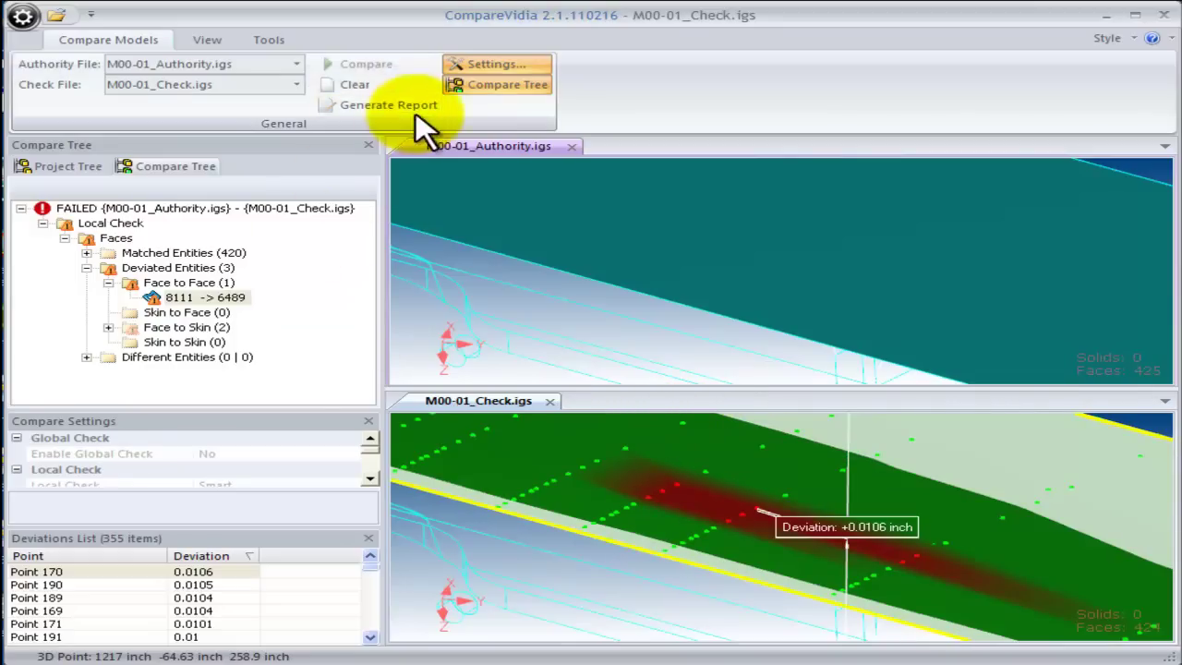
# Generate the IGES pair's report and scroll to its 3 deviated relations and Validation: failed
pyautogui.click(393, 106)
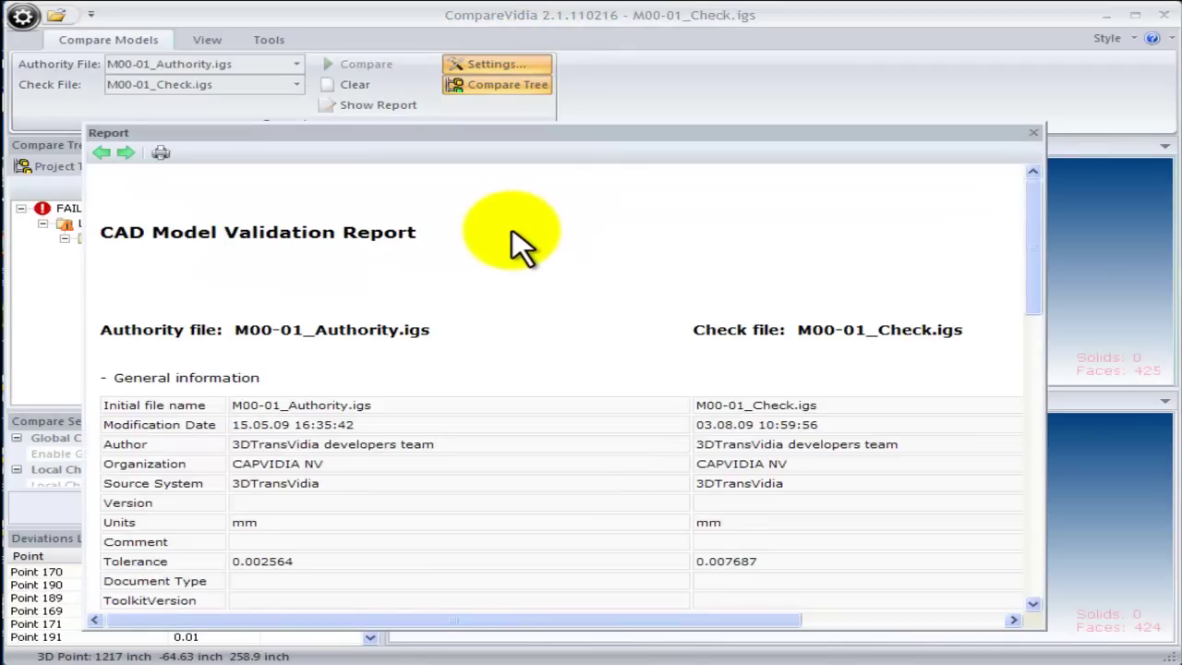
pyautogui.moveTo(617, 130); pyautogui.dragTo(634, 104)
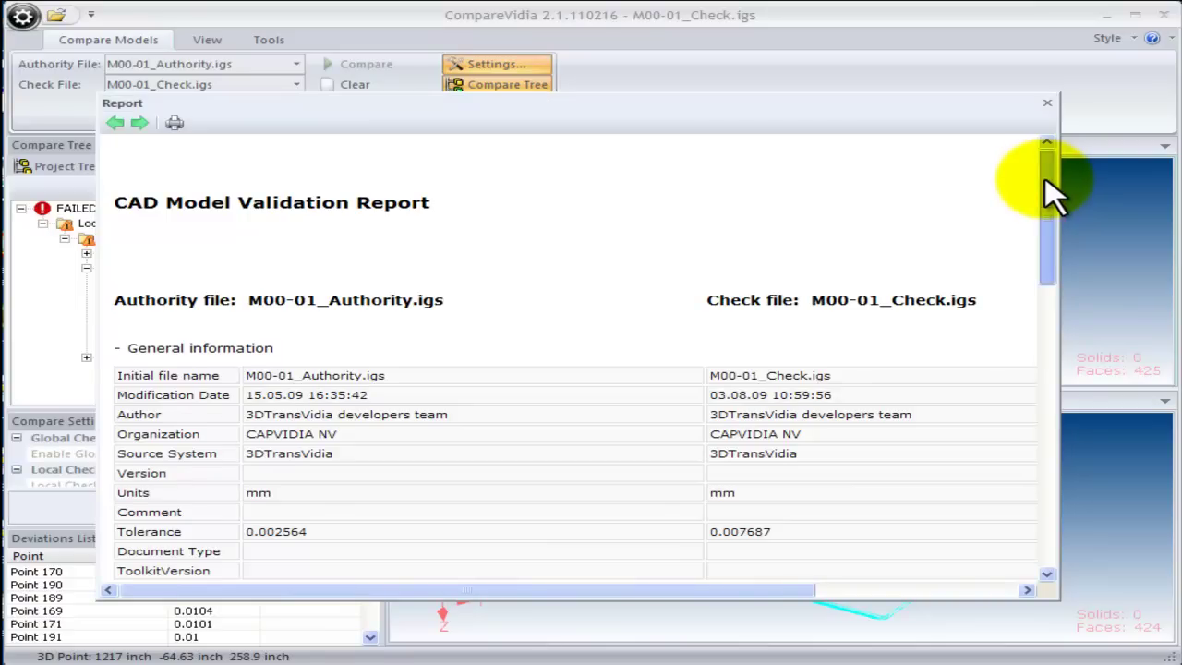
pyautogui.scroll(-1, 1025, 194)
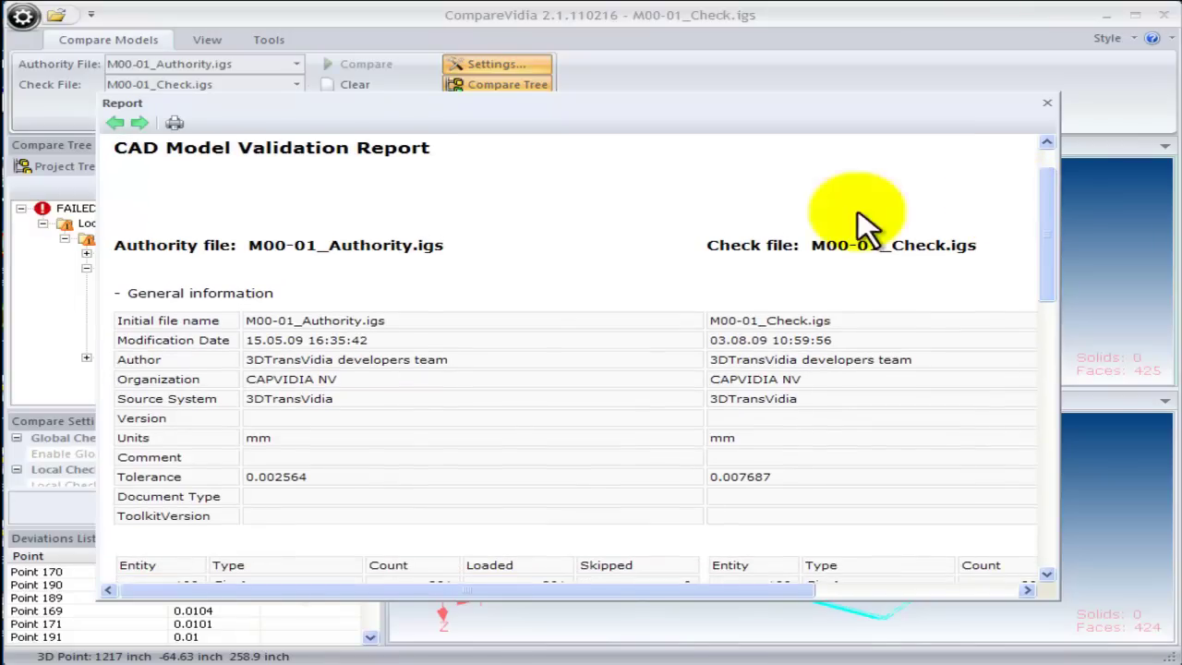
pyautogui.click(119, 294)
pyautogui.click(119, 295)
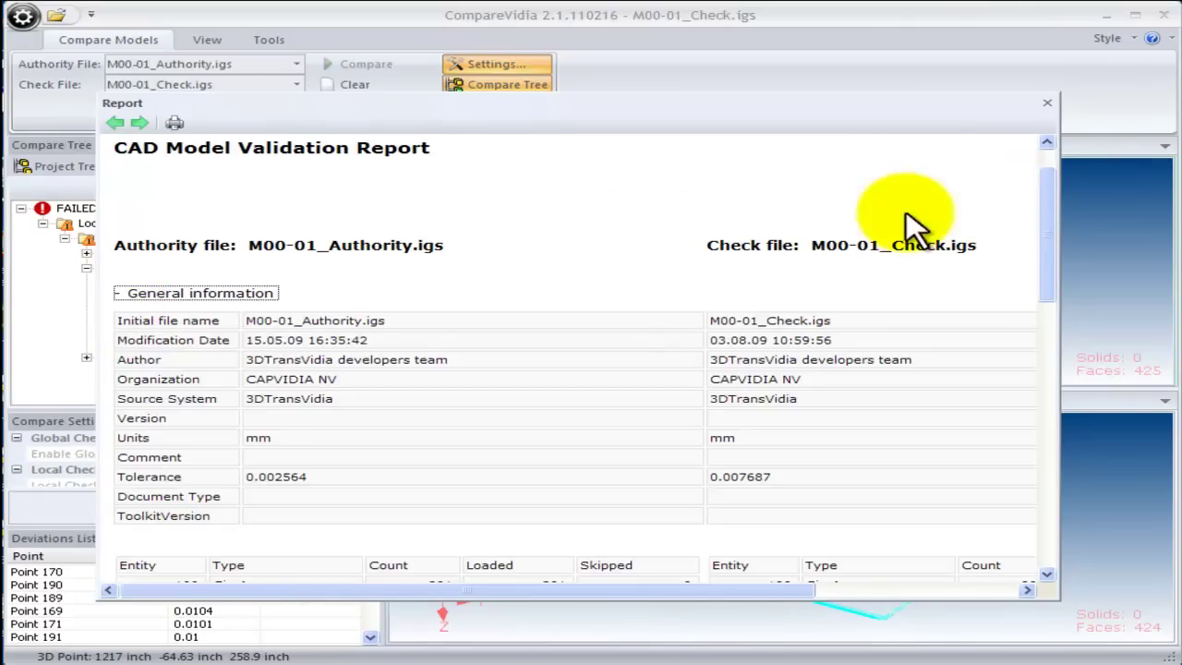
pyautogui.scroll(-2, 1051, 198)
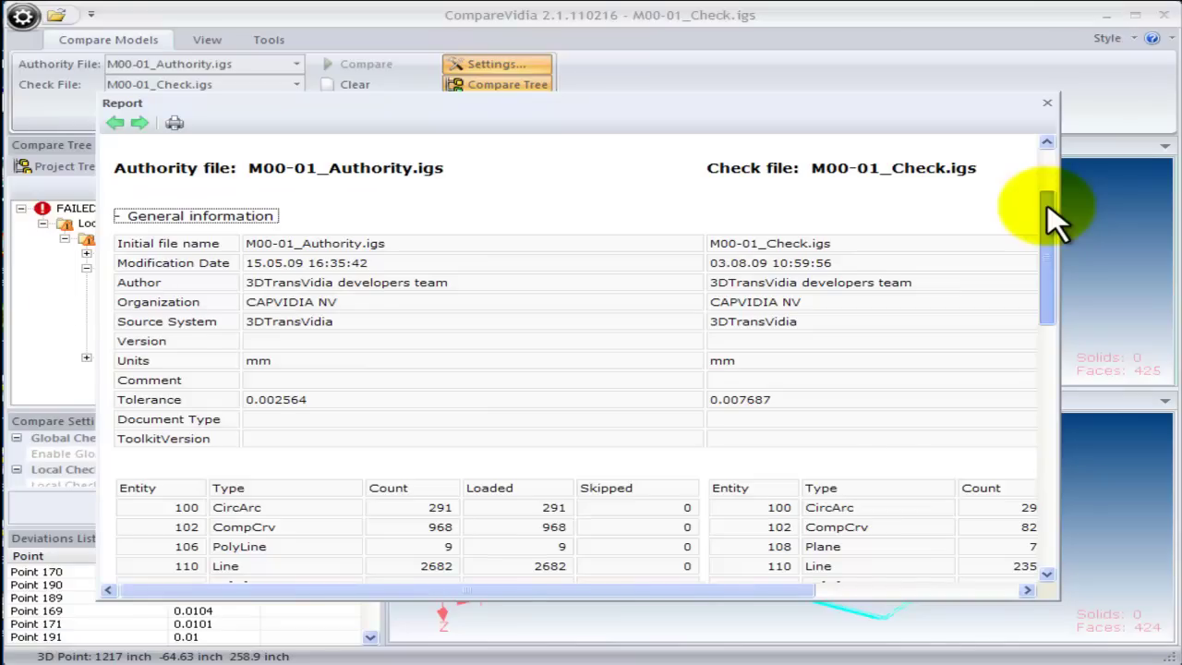
pyautogui.moveTo(1053, 217); pyautogui.dragTo(1048, 386)
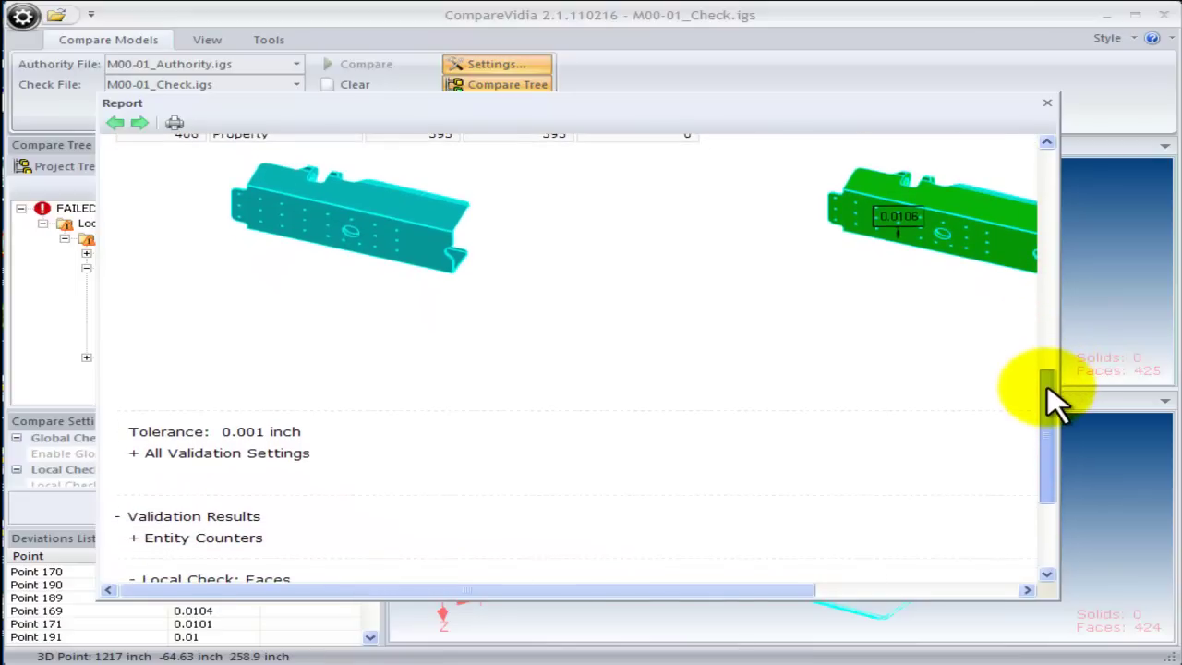
pyautogui.moveTo(717, 592)
pyautogui.mouseDown()
pyautogui.moveTo(766, 591)
pyautogui.moveTo(695, 593)
pyautogui.mouseUp()
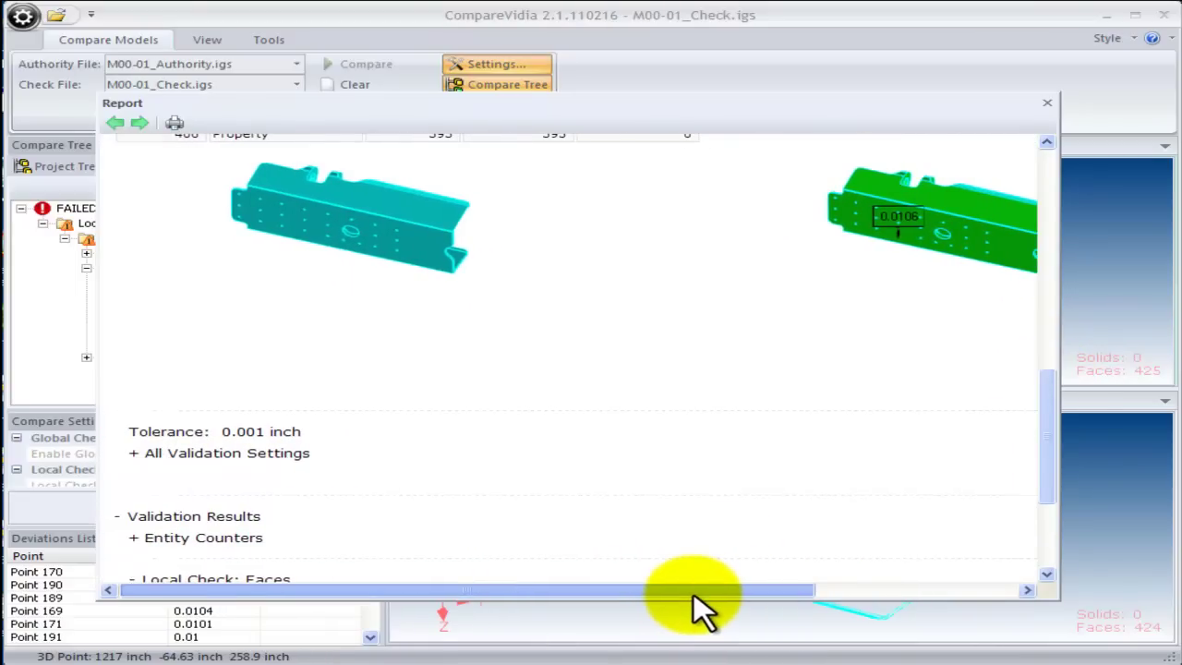
pyautogui.moveTo(1051, 415); pyautogui.dragTo(1038, 449)
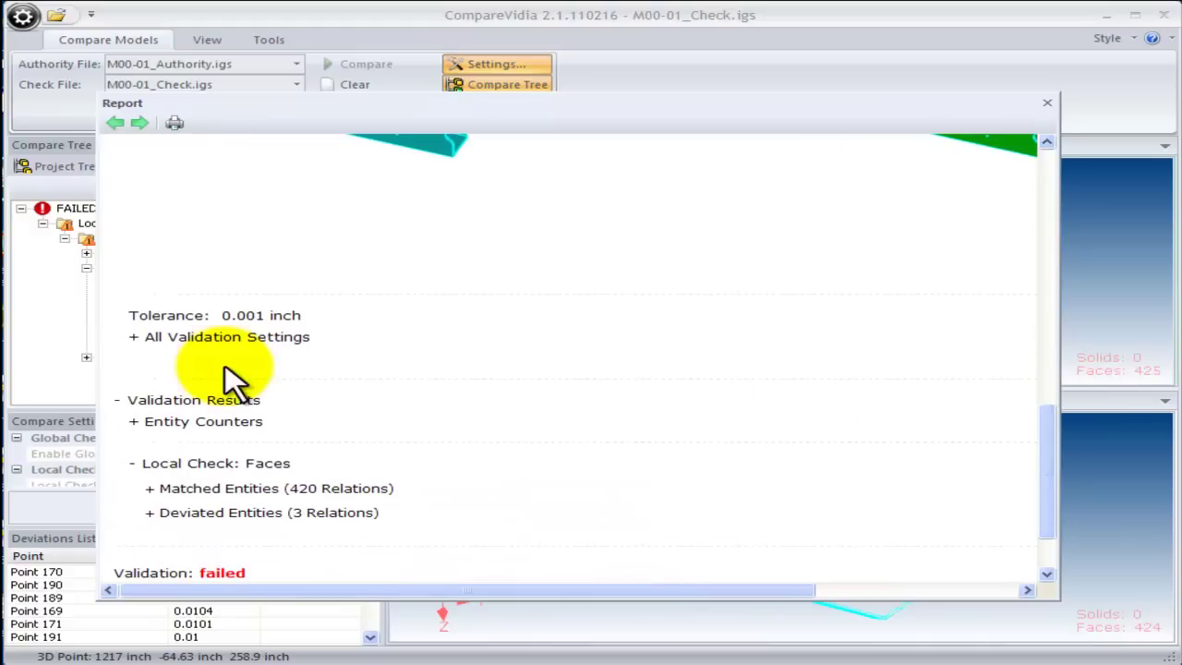
# Expand All Validation Settings and Deviated Entities (3 Relations) to view the Face to Face and Skin to Face tables
pyautogui.click(137, 340)
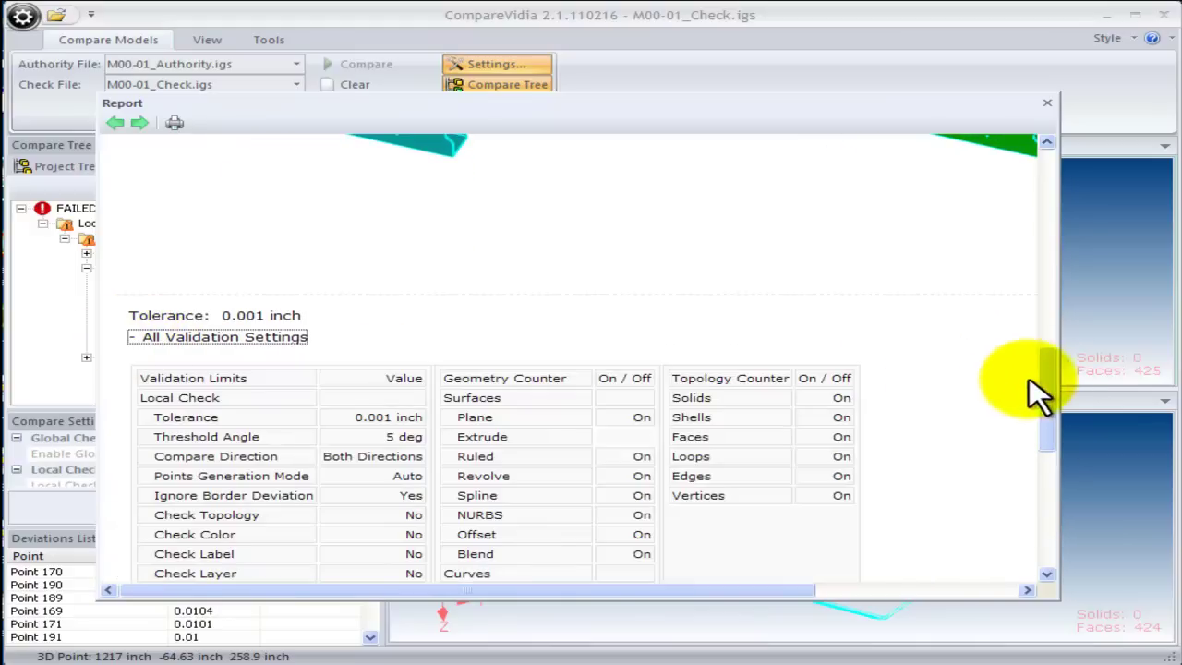
pyautogui.moveTo(1050, 380); pyautogui.dragTo(1059, 480)
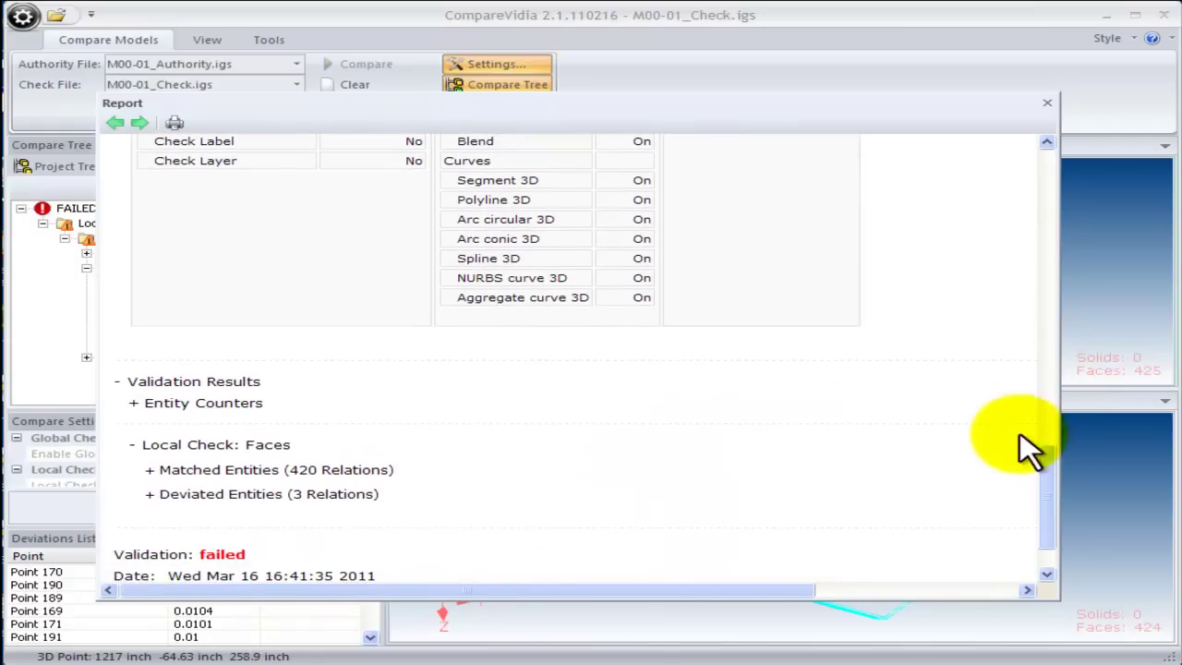
pyautogui.click(155, 495)
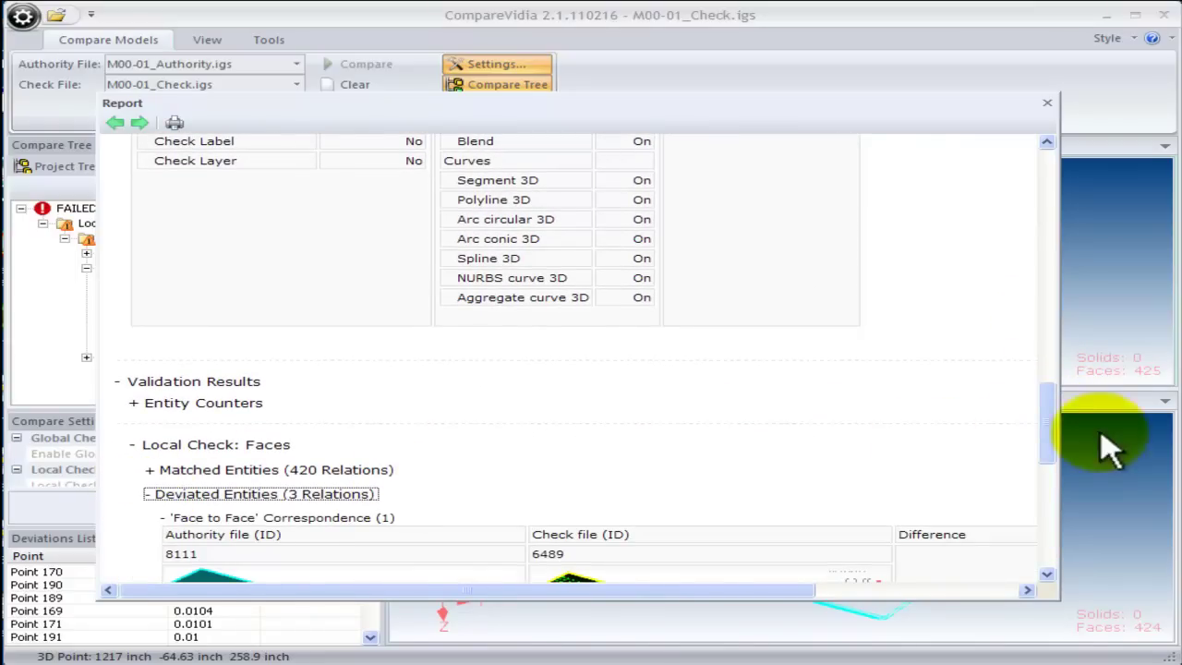
pyautogui.moveTo(1051, 414); pyautogui.dragTo(1050, 467)
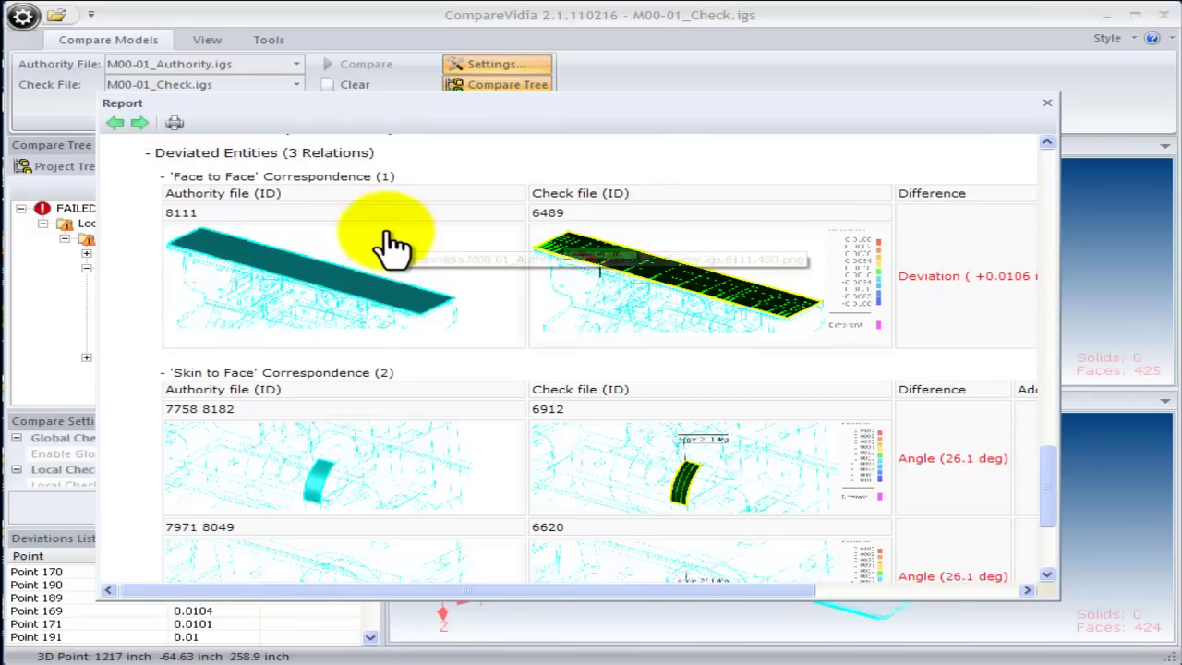
# Move the Print dialog to the centre and choose CutePDF Writer as the printer
pyautogui.moveTo(340, 44); pyautogui.dragTo(620, 154)
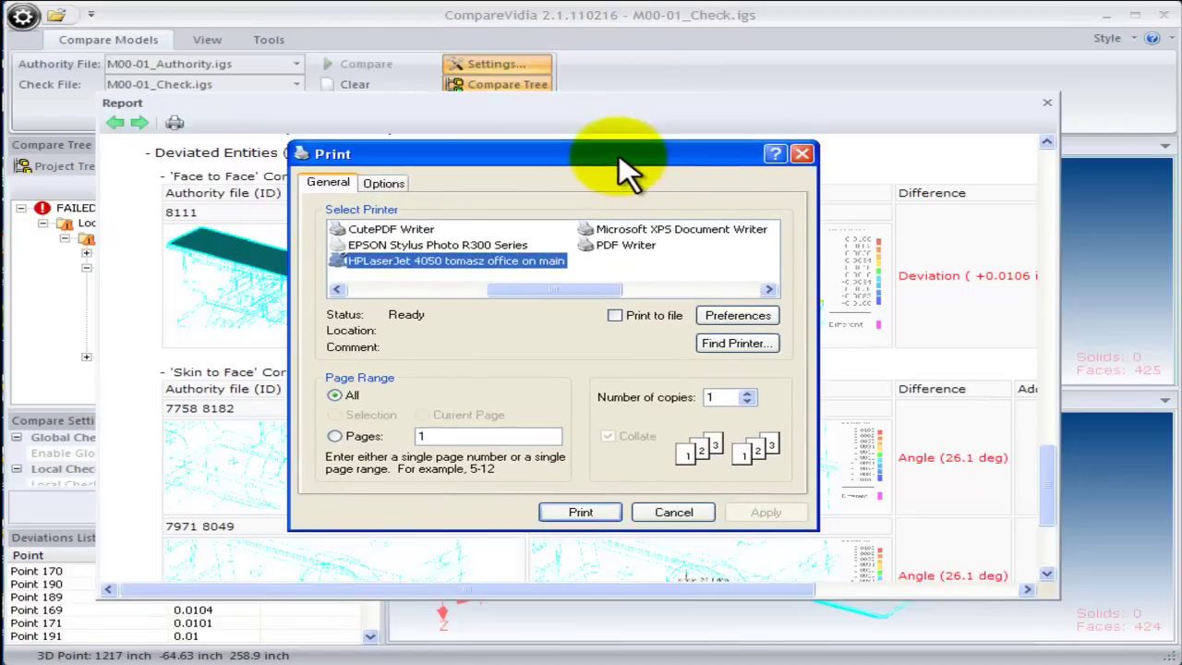
pyautogui.click(369, 230)
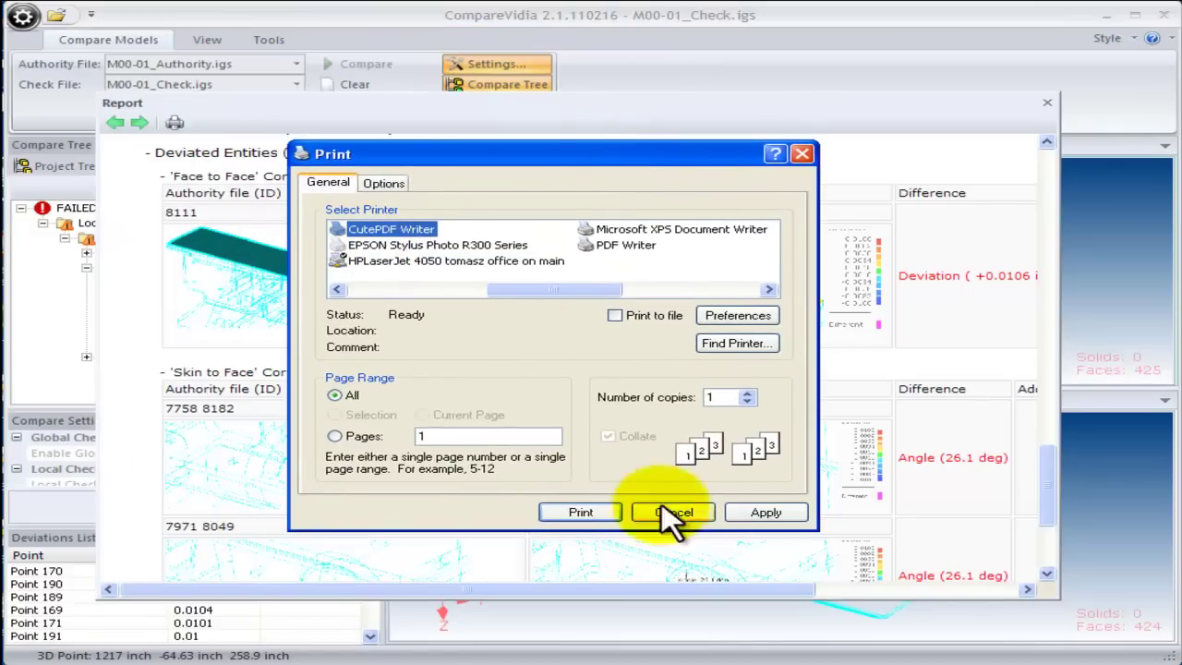